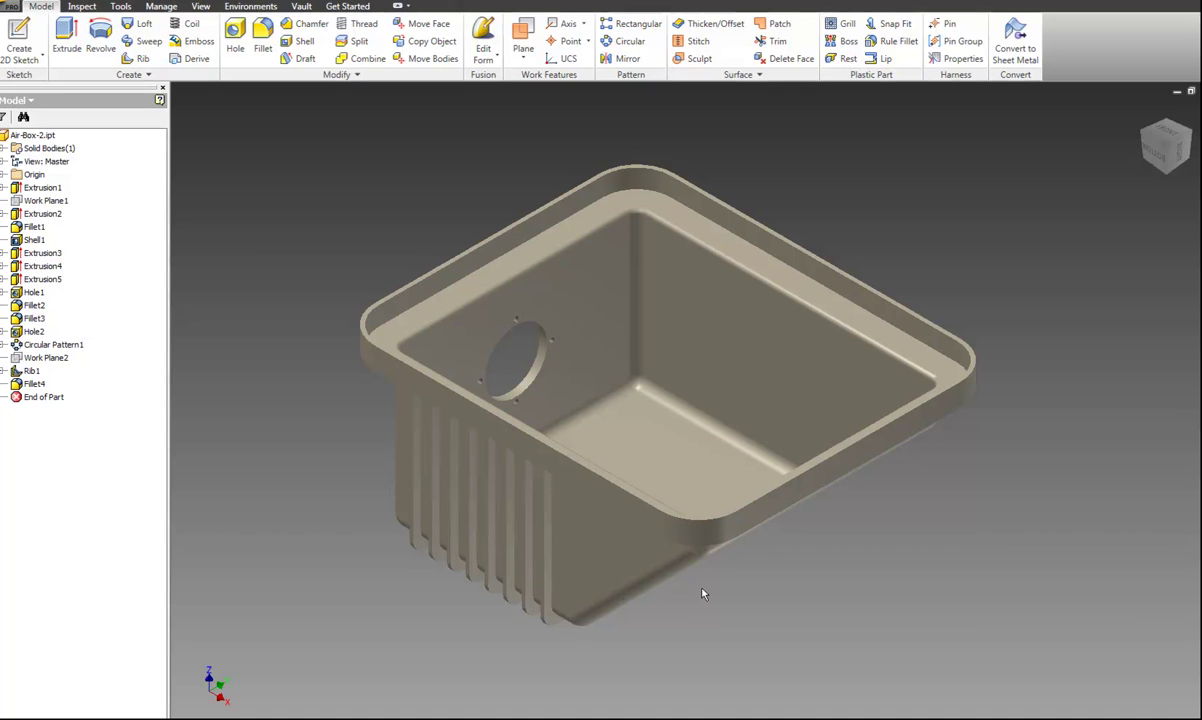
# Create Work Plane5 at the end of the rim's top edge and start a sketch on it
pyautogui.scroll(3, 705, 590)
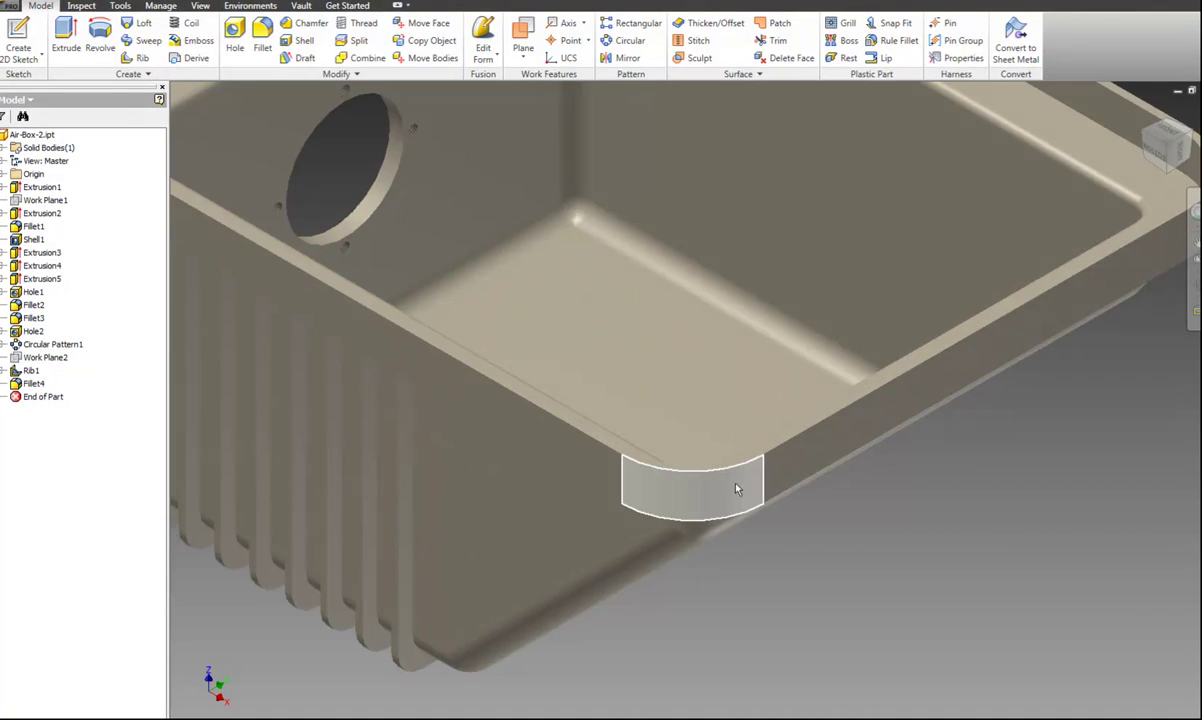
pyautogui.moveTo(576, 242); pyautogui.dragTo(614, 292, button='middle')
pyautogui.click(614, 292)
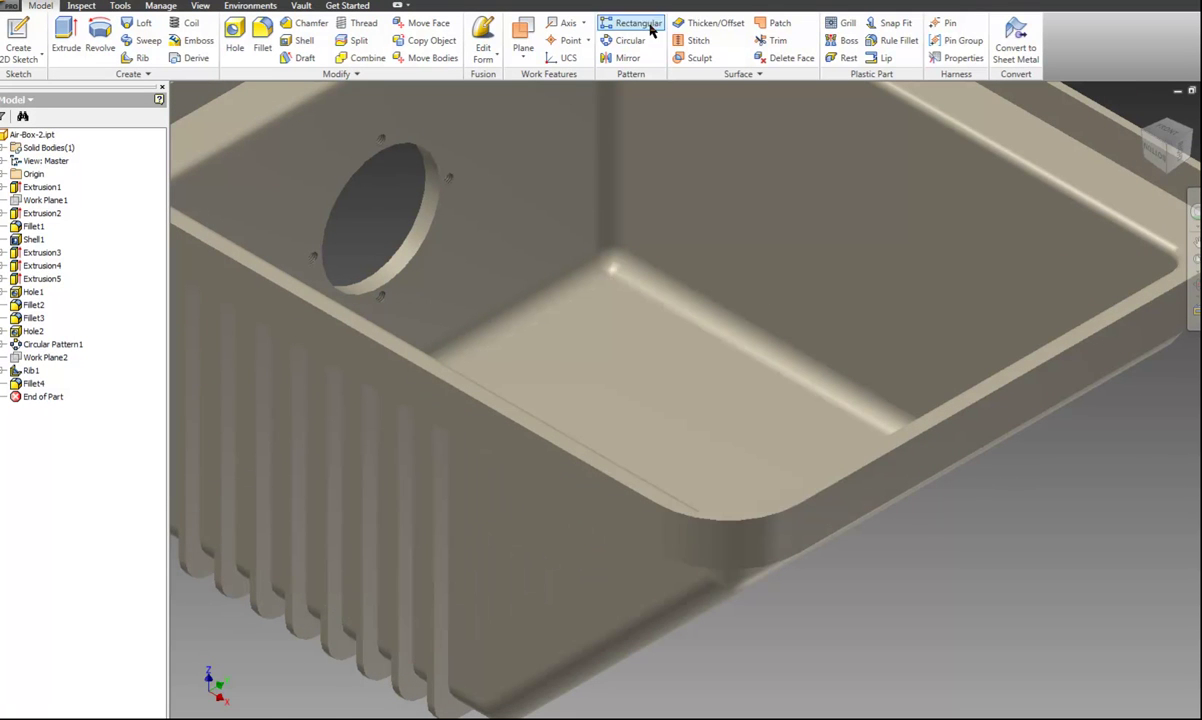
pyautogui.click(521, 25)
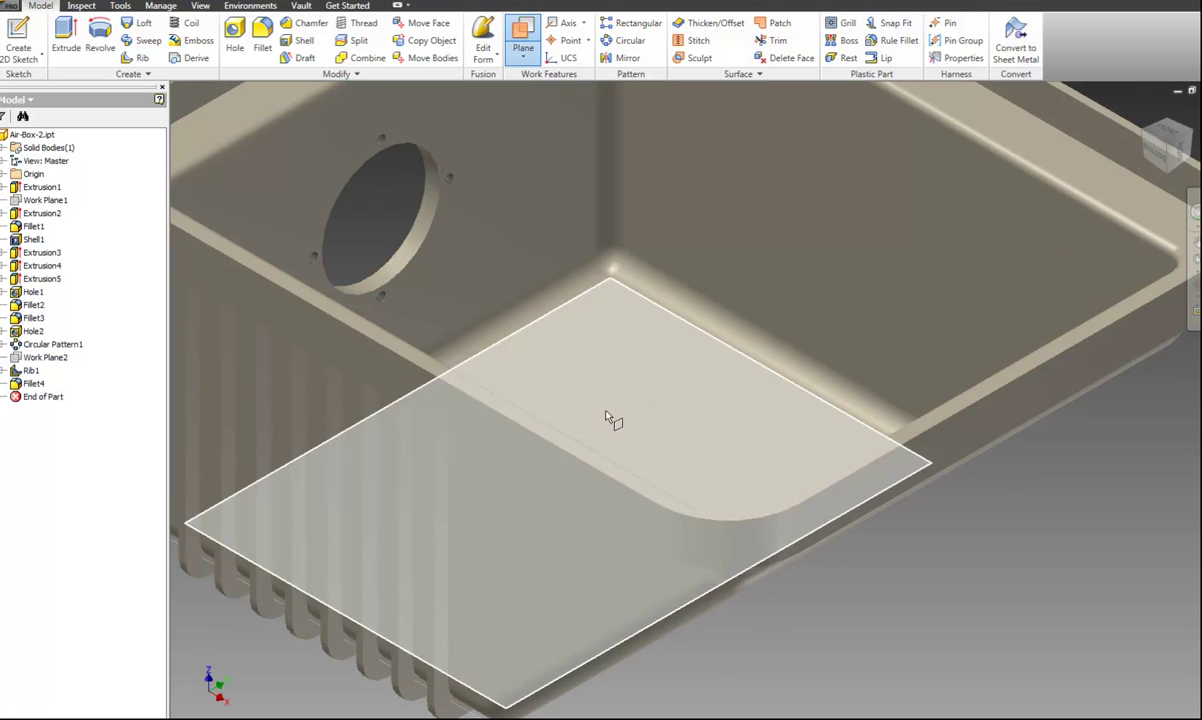
pyautogui.click(601, 479)
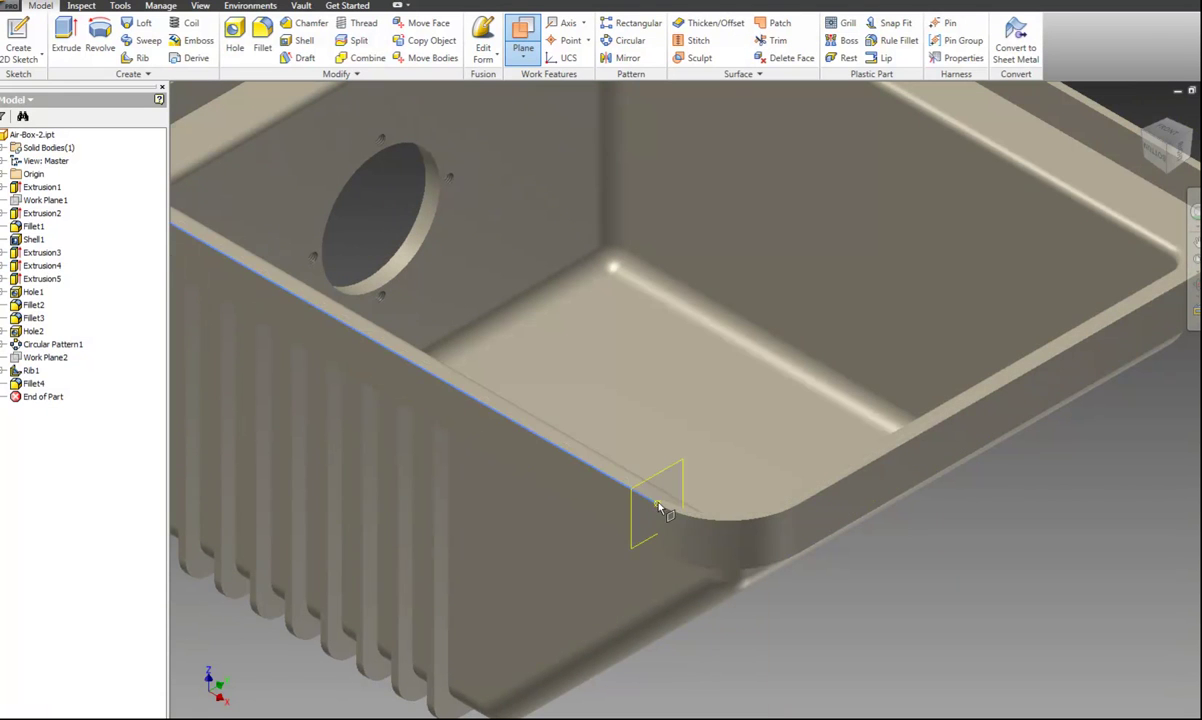
pyautogui.click(660, 508)
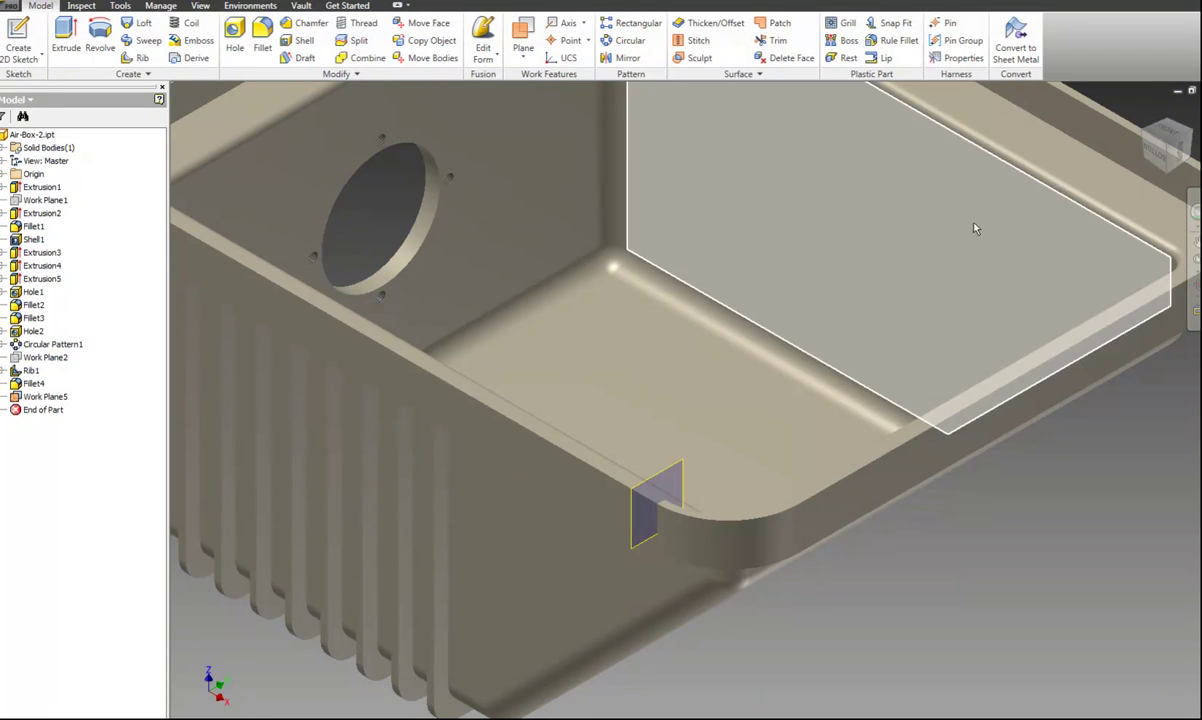
pyautogui.click(20, 50)
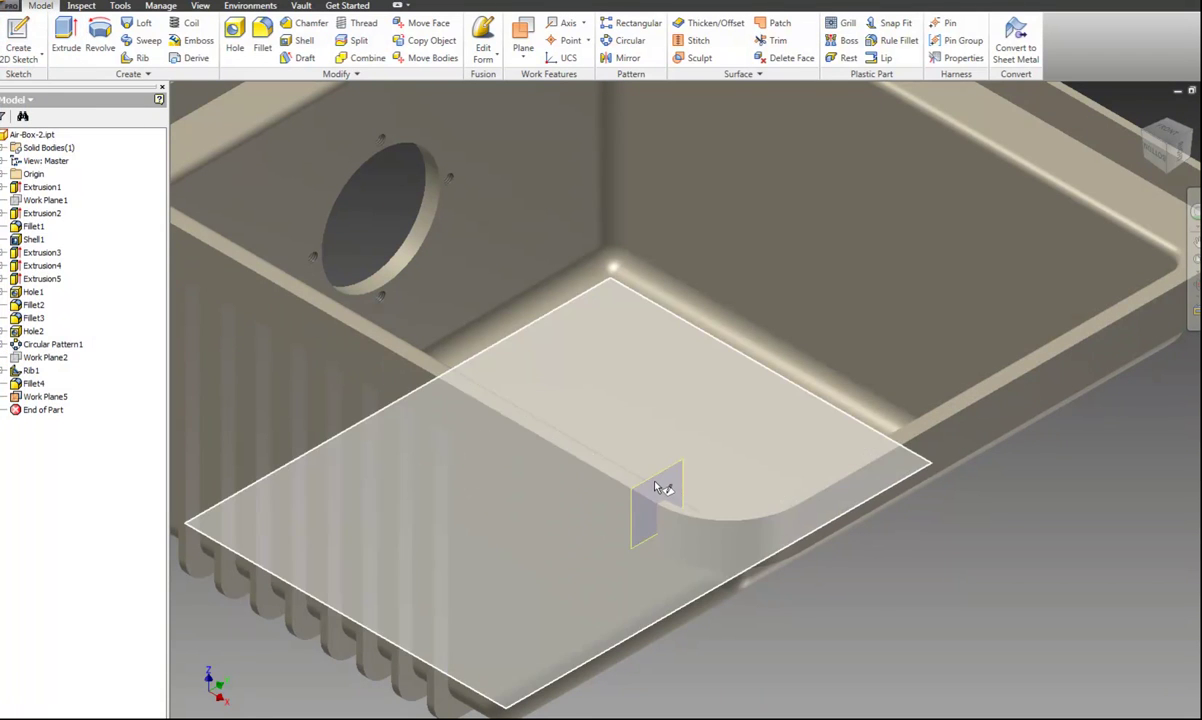
pyautogui.click(656, 485)
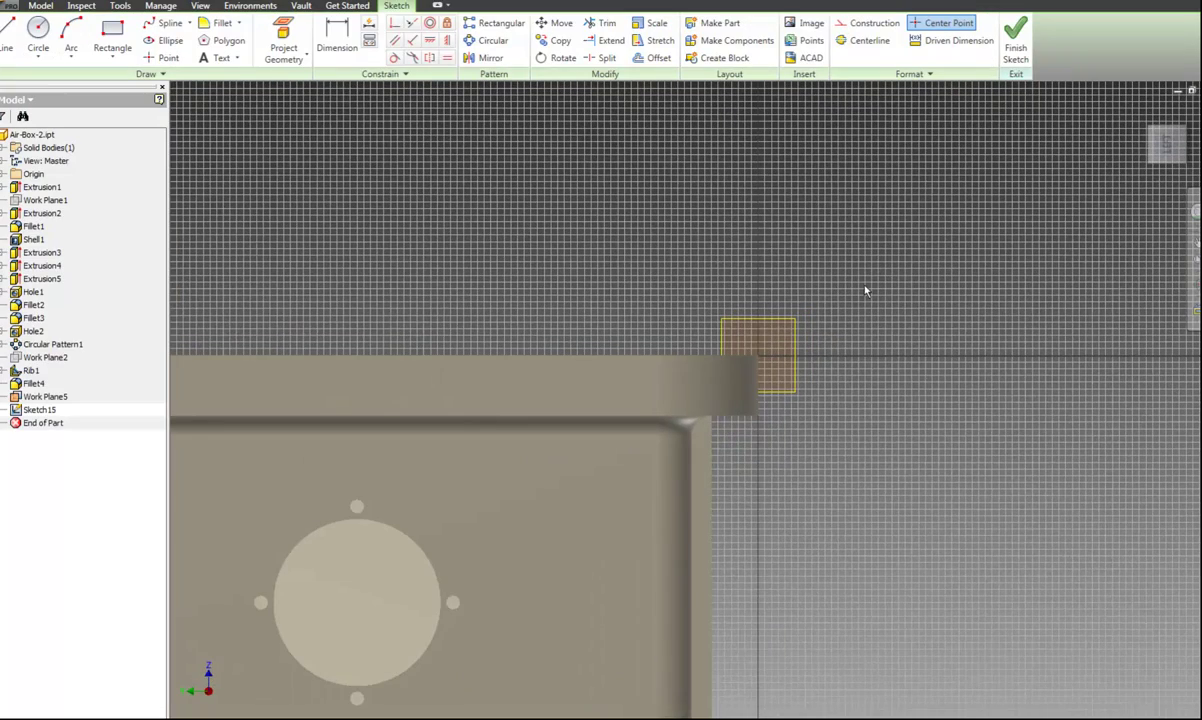
# Orbit to the rim corner, project the wall's vertical edge into Sketch15, and start the Line tool
pyautogui.moveTo(860, 292)
pyautogui.keyDown('shift'); pyautogui.mouseDown(button='middle')
pyautogui.moveTo(877, 300)
pyautogui.moveTo(800, 280)
pyautogui.mouseUp(button='middle'); pyautogui.keyUp('shift')
pyautogui.scroll(-2, 745, 258)
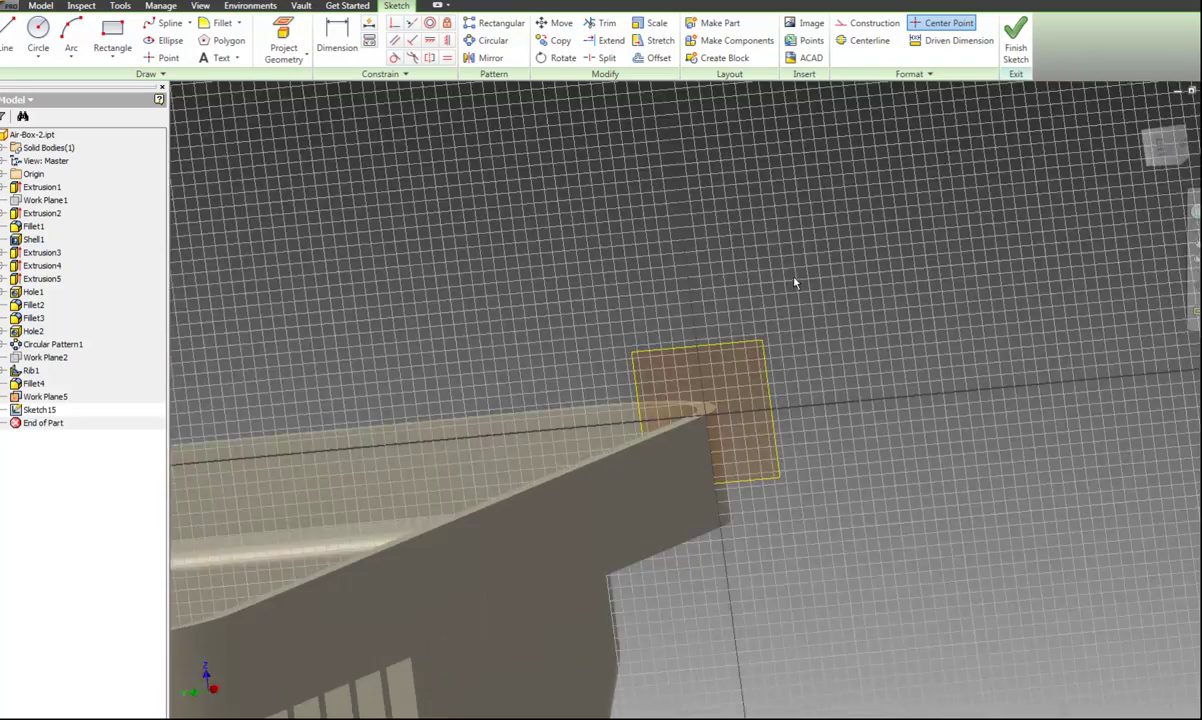
pyautogui.scroll(-3, 699, 328)
pyautogui.keyDown('shift'); pyautogui.moveTo(699, 328); pyautogui.dragTo(805, 233, button='middle'); pyautogui.keyUp('shift')
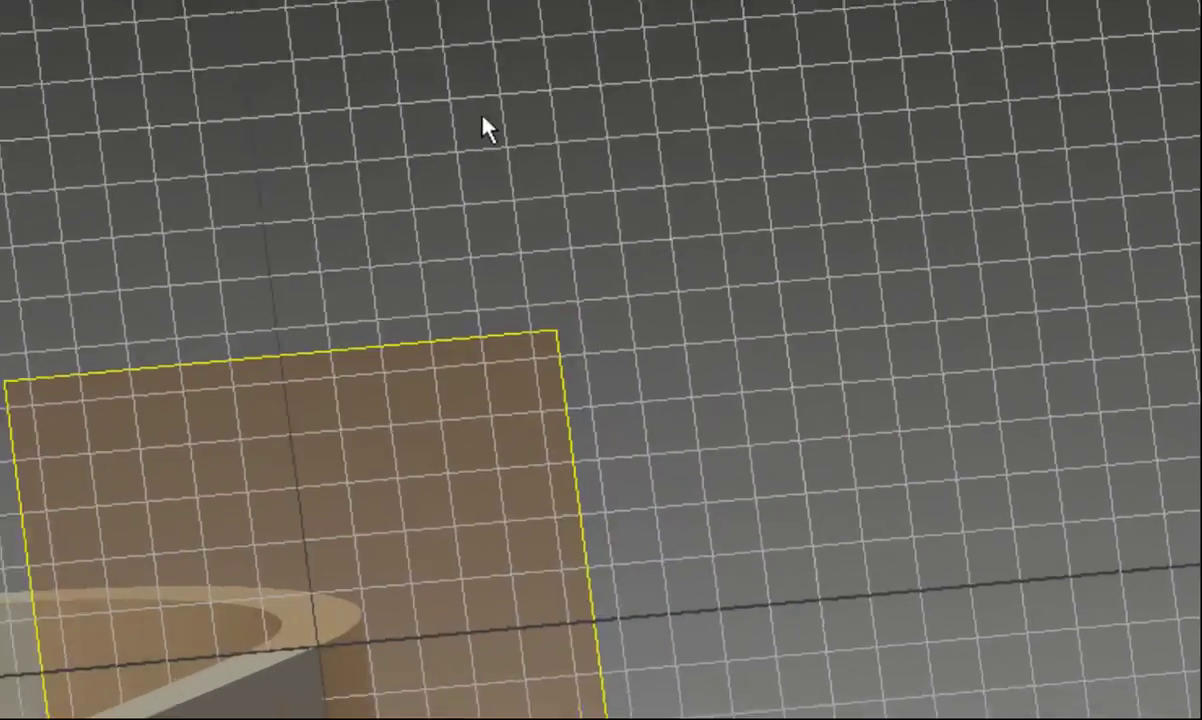
pyautogui.keyDown('shift'); pyautogui.moveTo(484, 128); pyautogui.dragTo(394, 98, button='middle'); pyautogui.keyUp('shift')
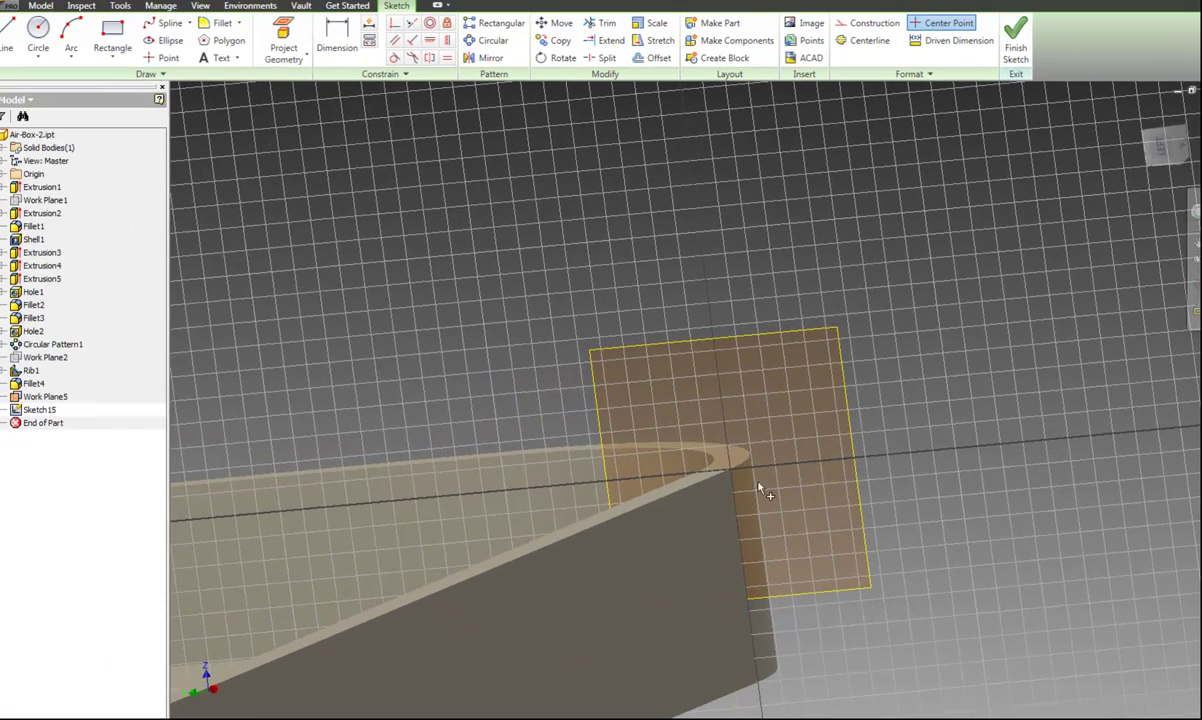
pyautogui.click(750, 508)
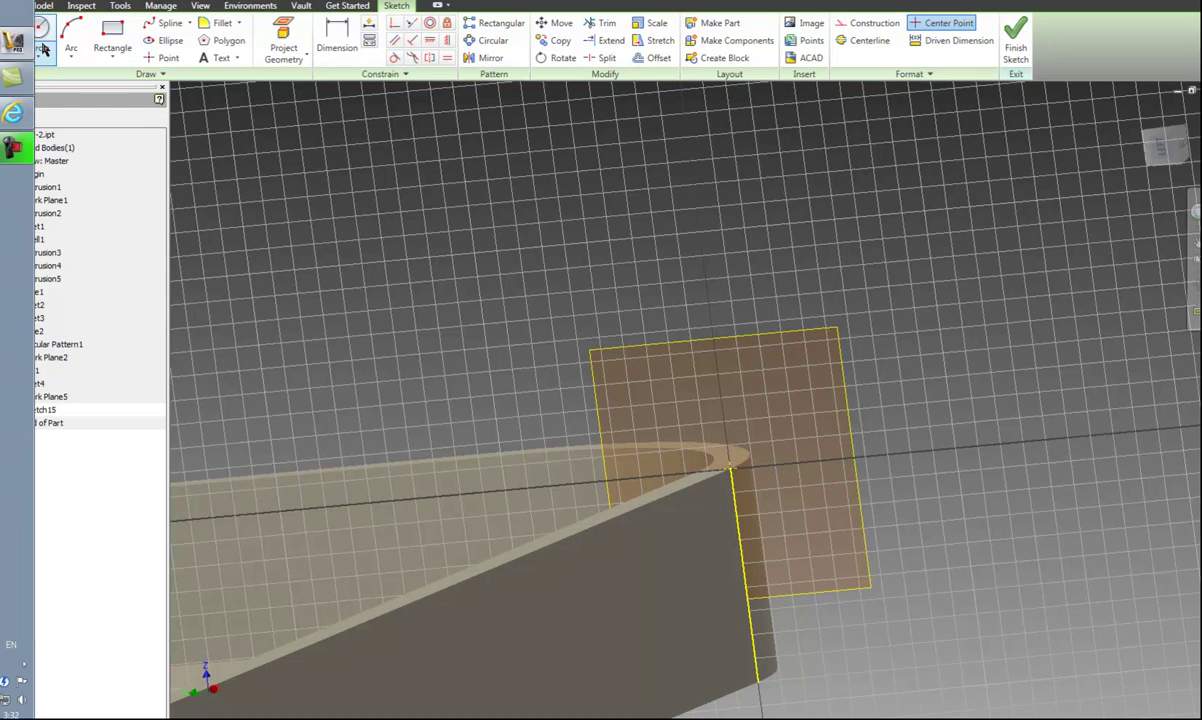
pyautogui.click(6, 30)
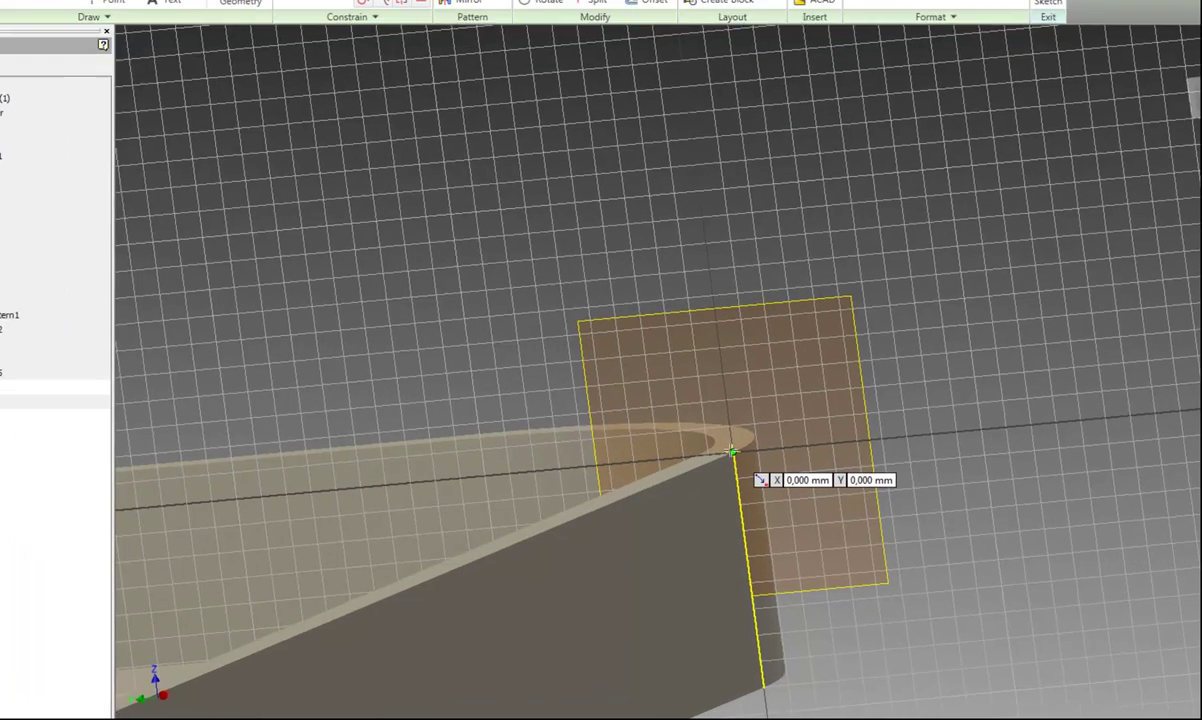
# Draw a 2 mm line out from the rim's outer corner, then a 6 mm line downward
pyautogui.click(723, 466)
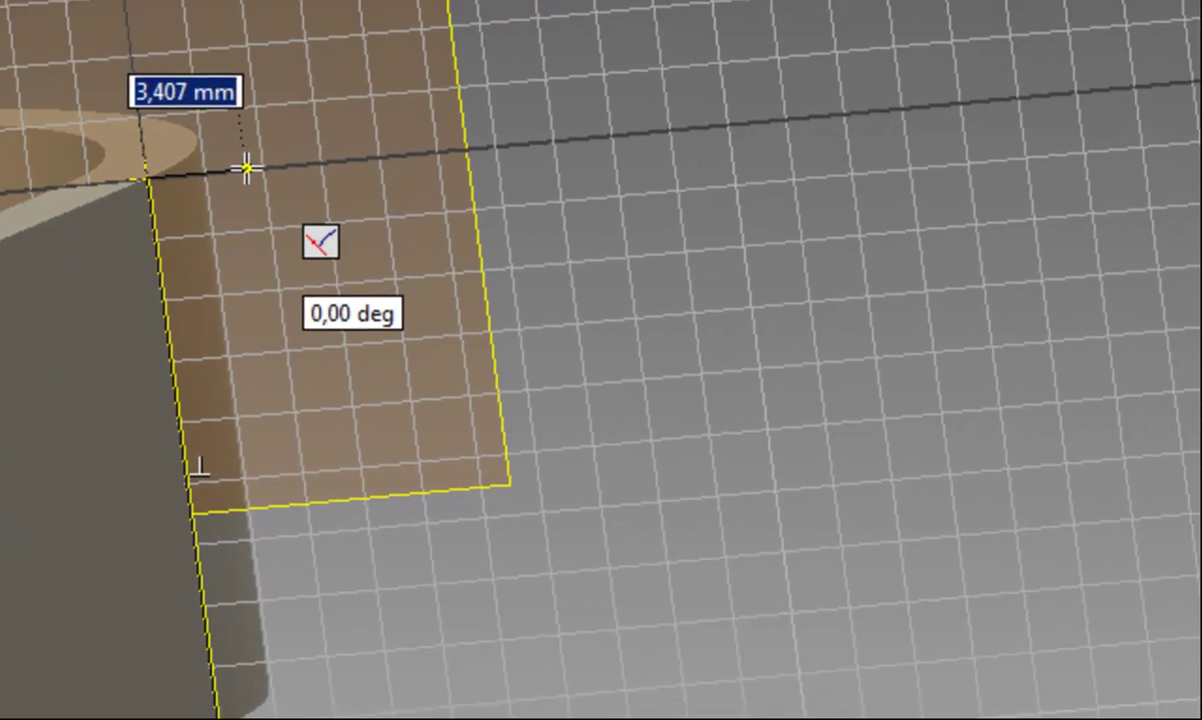
pyautogui.write('2')
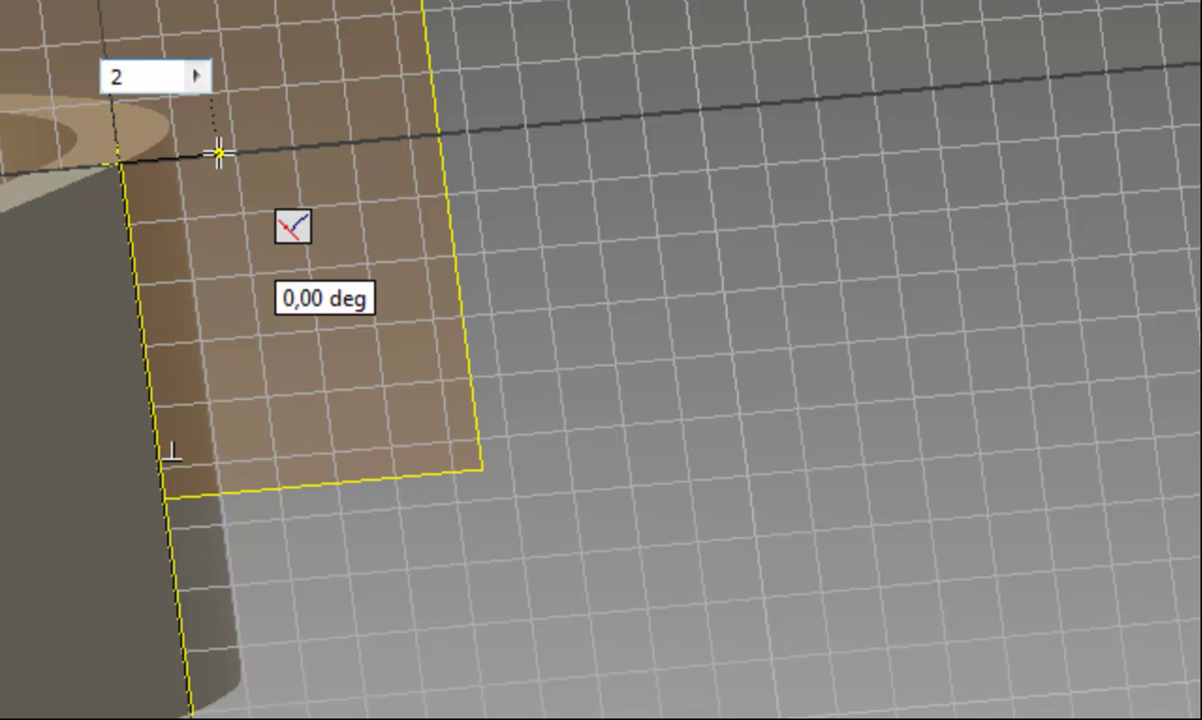
pyautogui.press('Tab')
pyautogui.click(218, 153)
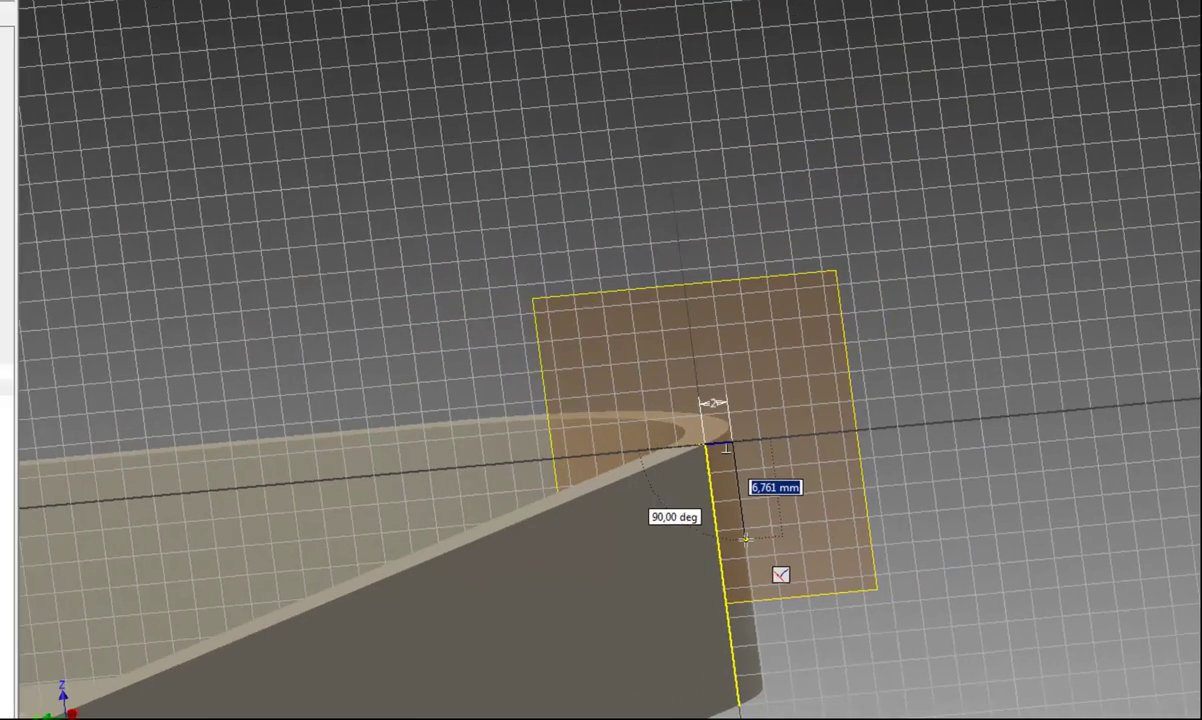
pyautogui.write('6')
pyautogui.press('Tab')
pyautogui.click(763, 545)
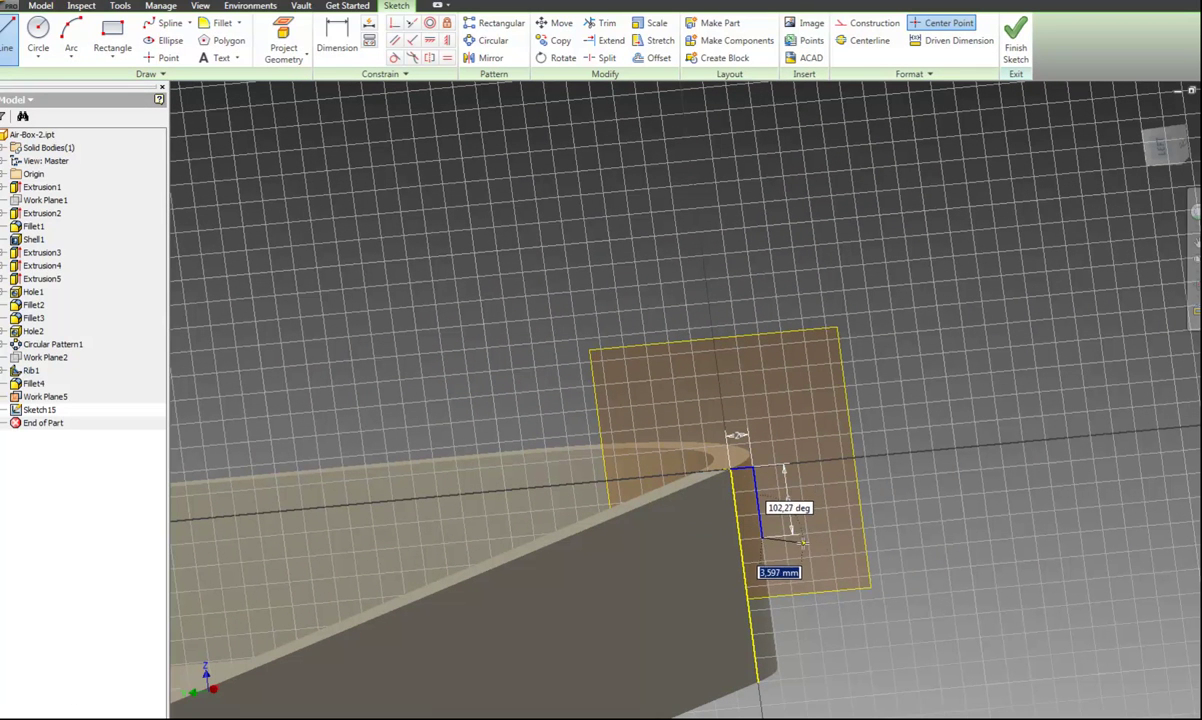
pyautogui.write('2')
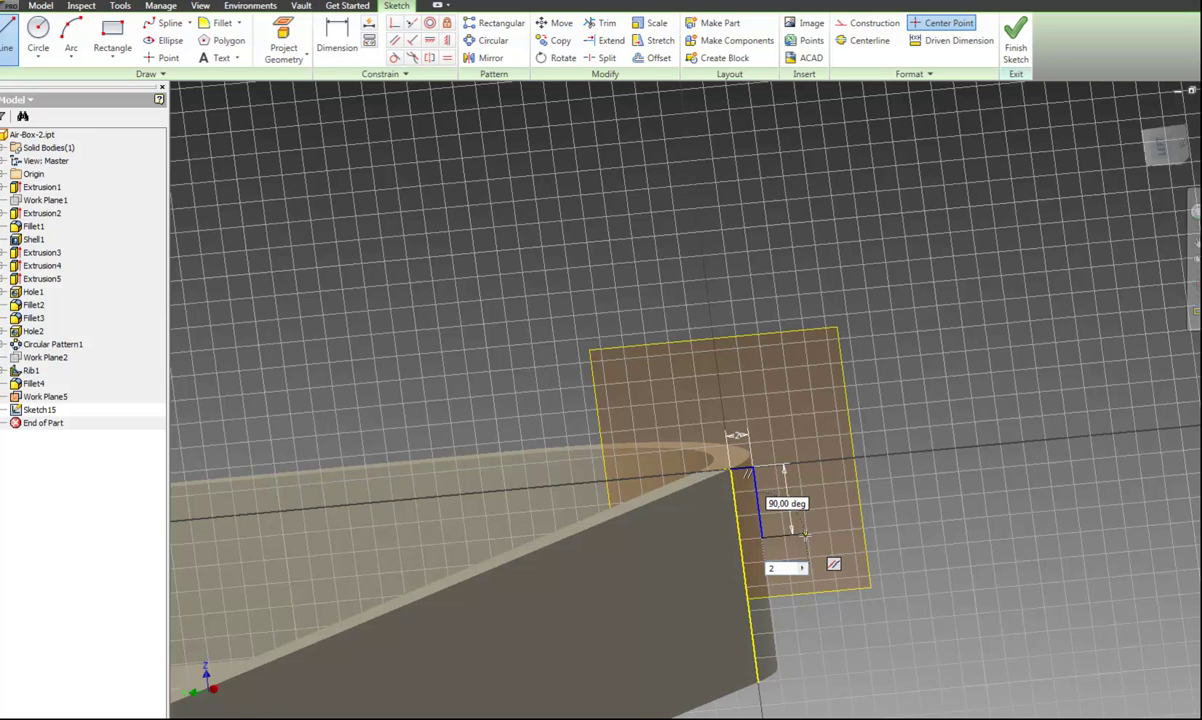
# Continue the profile with a 4 mm bottom line, a 2 mm upward line and a 2 mm horizontal line
pyautogui.press('BackSpace')
pyautogui.write('4')
pyautogui.press('Return')
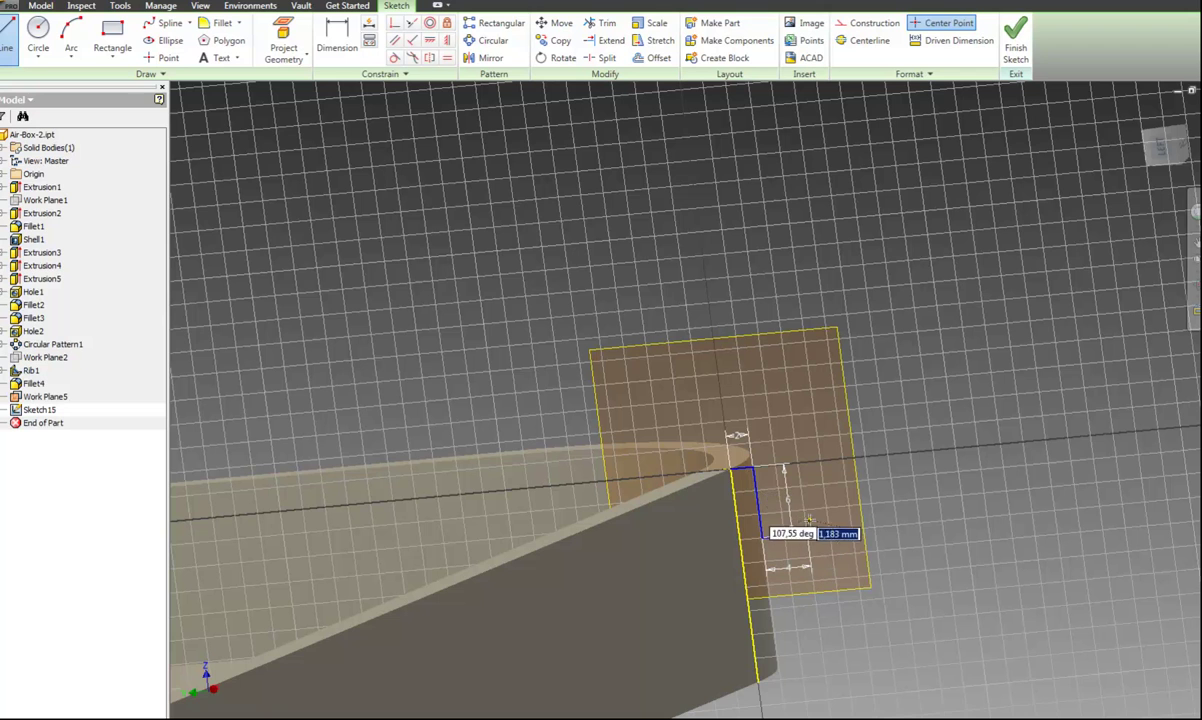
pyautogui.scroll(2, 805, 486)
pyautogui.scroll(2, 799, 482)
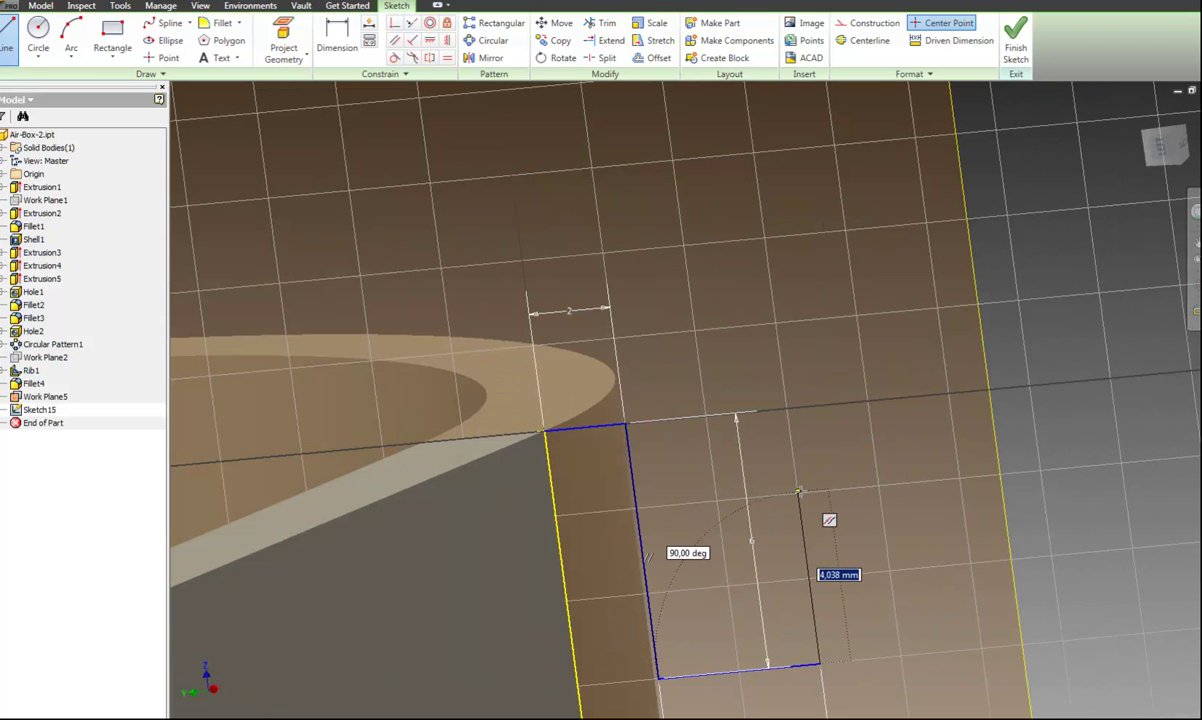
pyautogui.write('2')
pyautogui.press('Return')
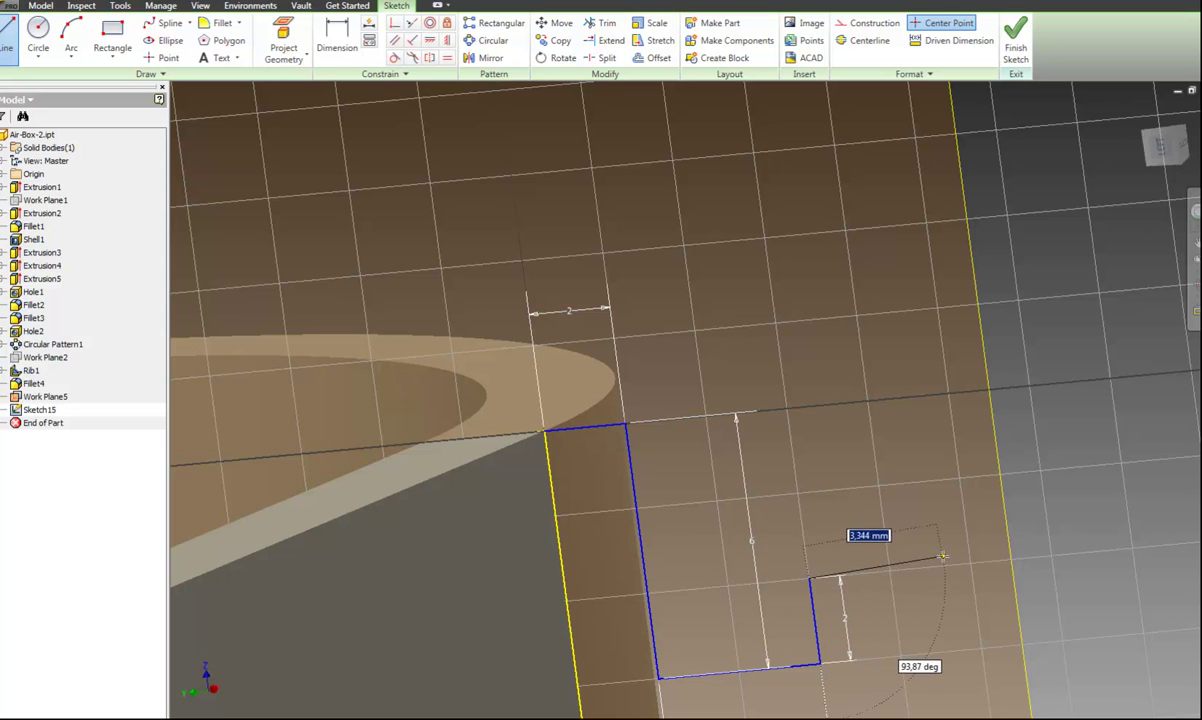
pyautogui.write('2')
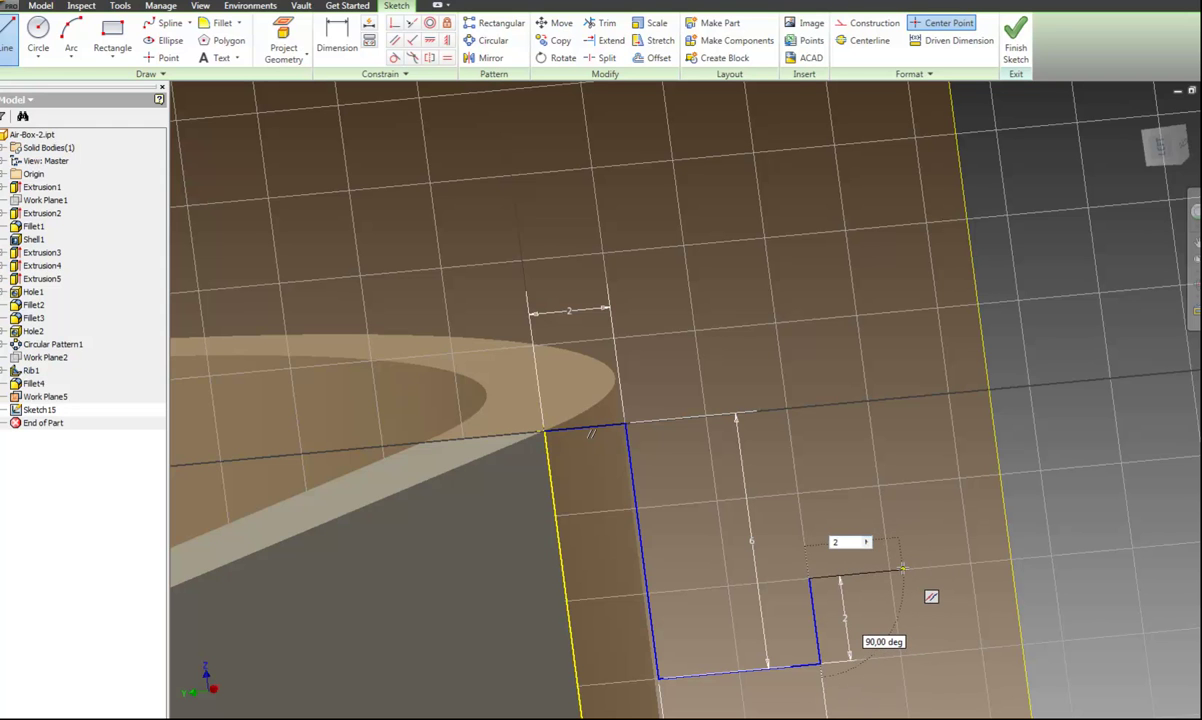
pyautogui.press('Return')
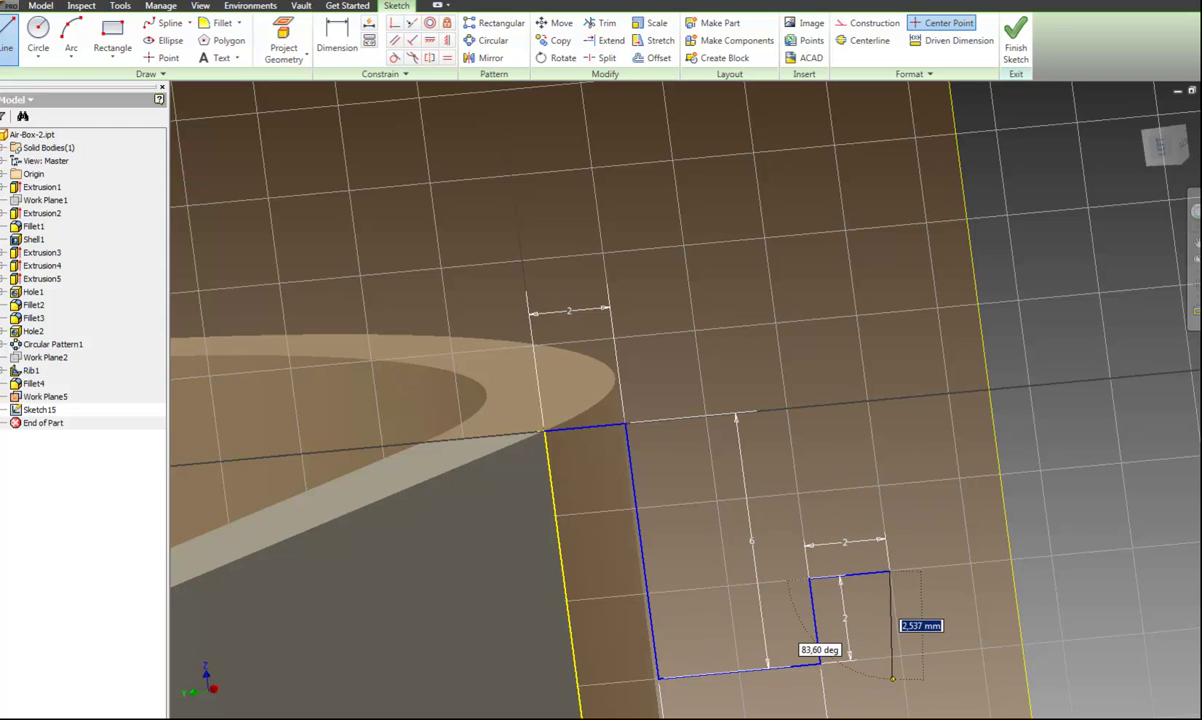
# Add a final 4 mm line ending on the wall edge to close the L profile, then finish the sketch
pyautogui.moveTo(926, 389); pyautogui.dragTo(916, 178, button='middle')
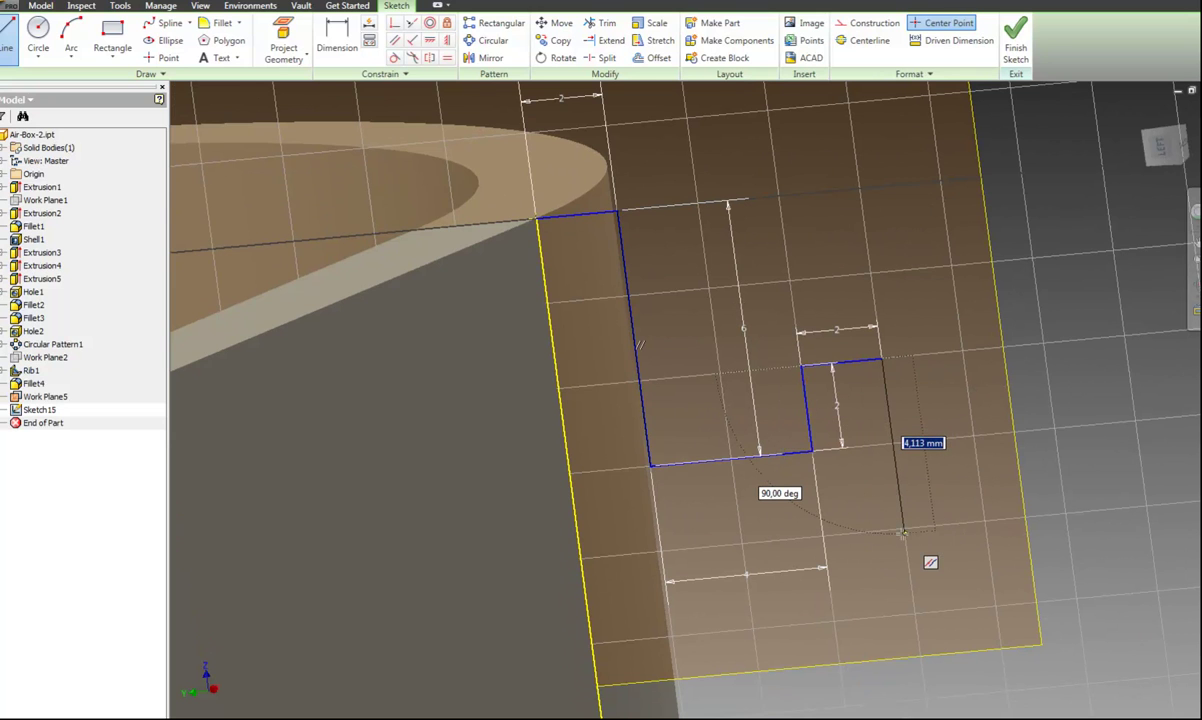
pyautogui.write('4')
pyautogui.press('Return')
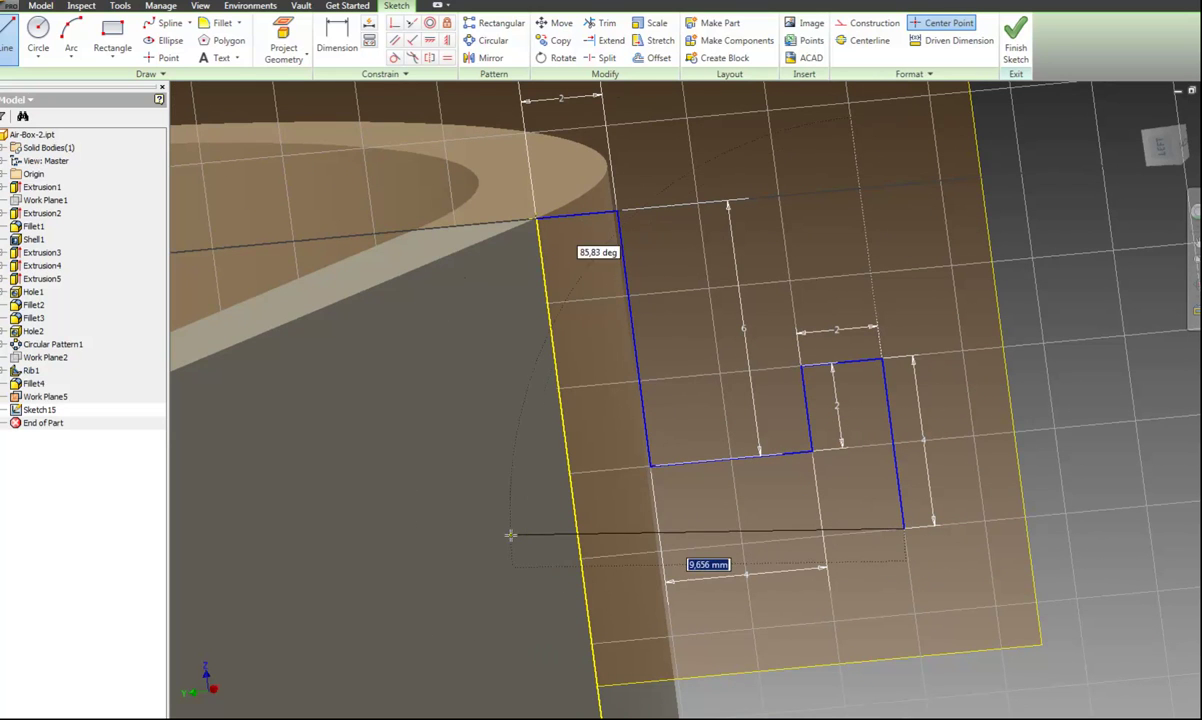
pyautogui.doubleClick(580, 553)
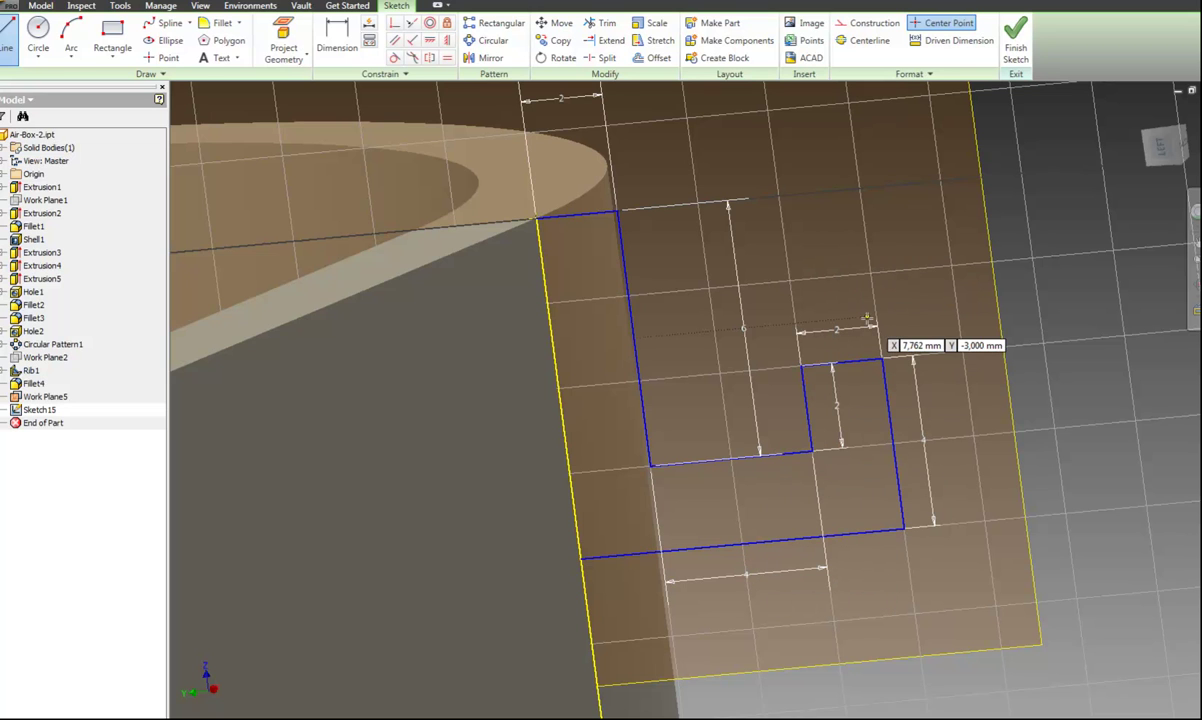
pyautogui.moveTo(820, 322); pyautogui.dragTo(818, 343, button='middle')
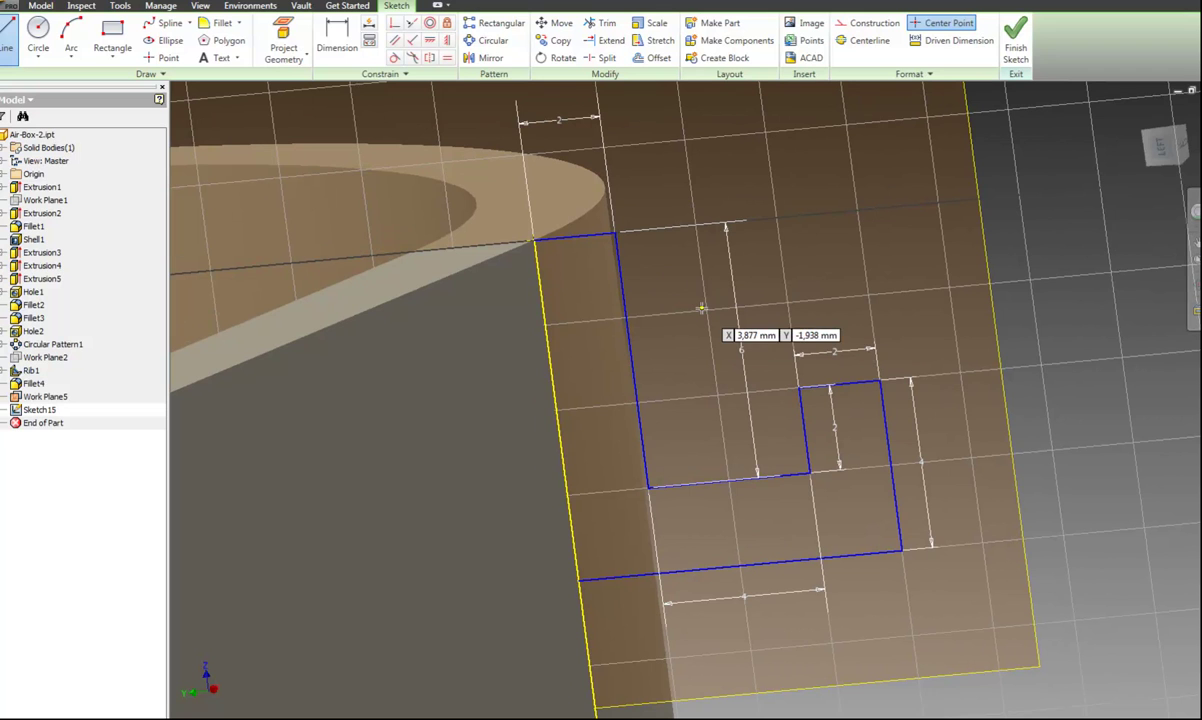
pyautogui.click(1019, 46)
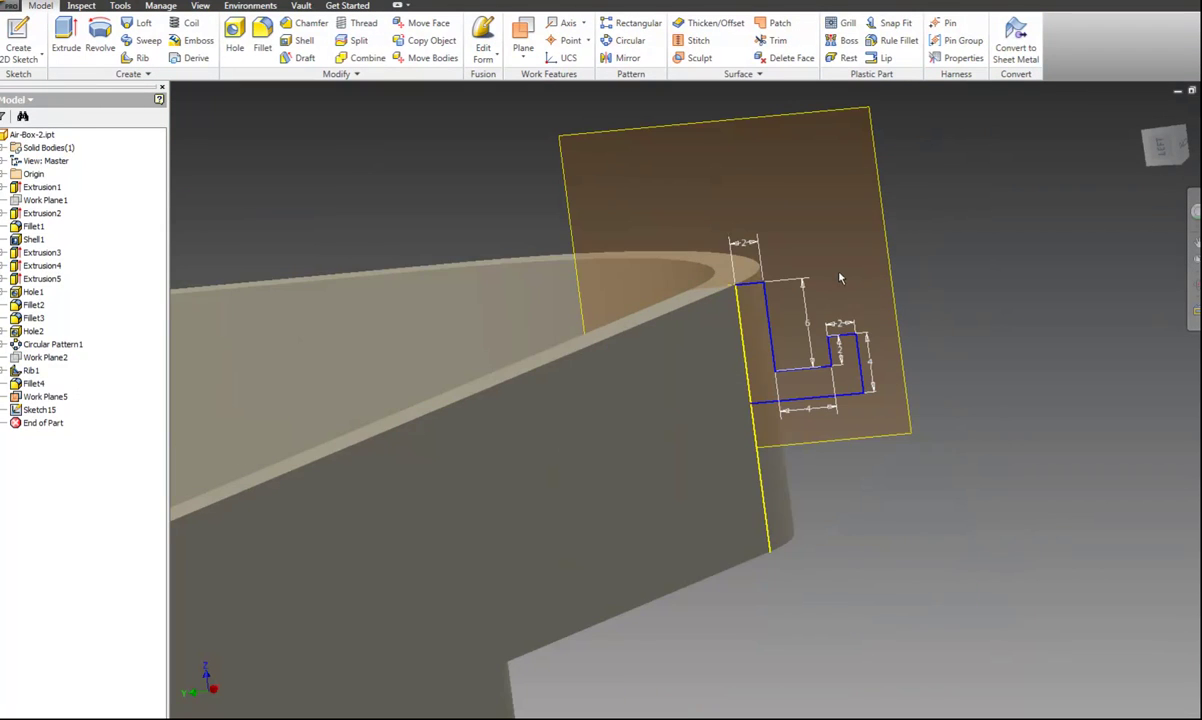
# Sweep the L-shaped profile along the rim edge to create Sweep3, the lip around the box
pyautogui.scroll(3, 840, 278)
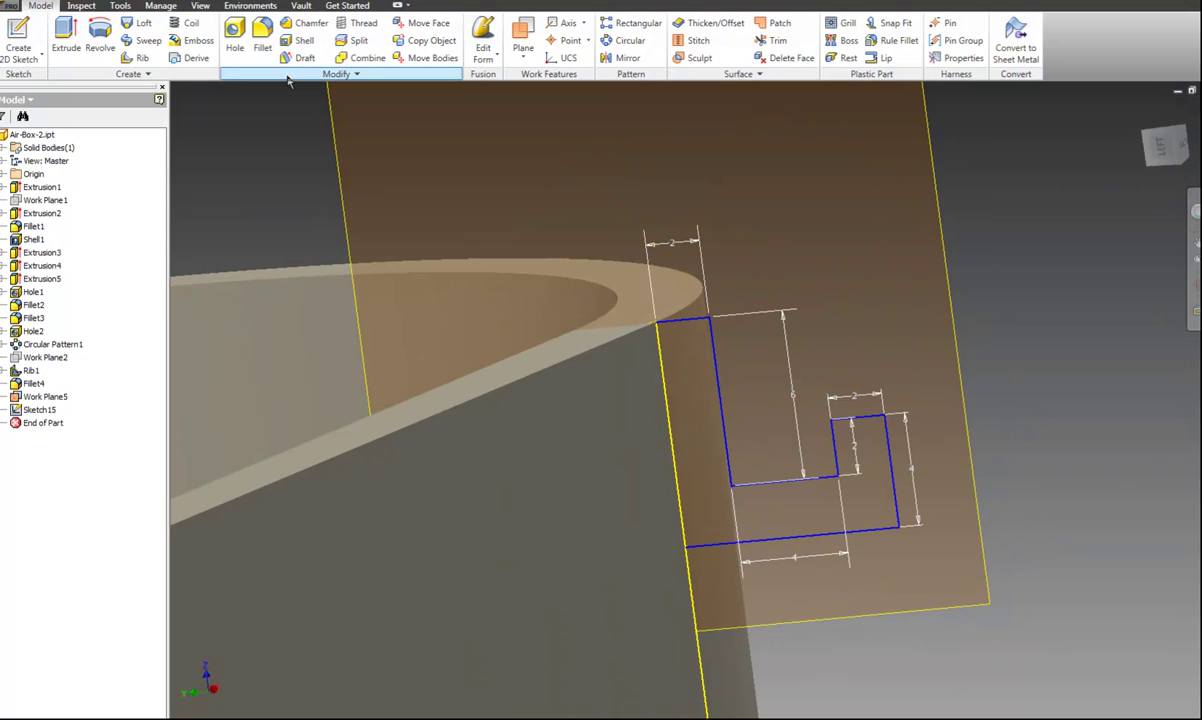
pyautogui.click(147, 41)
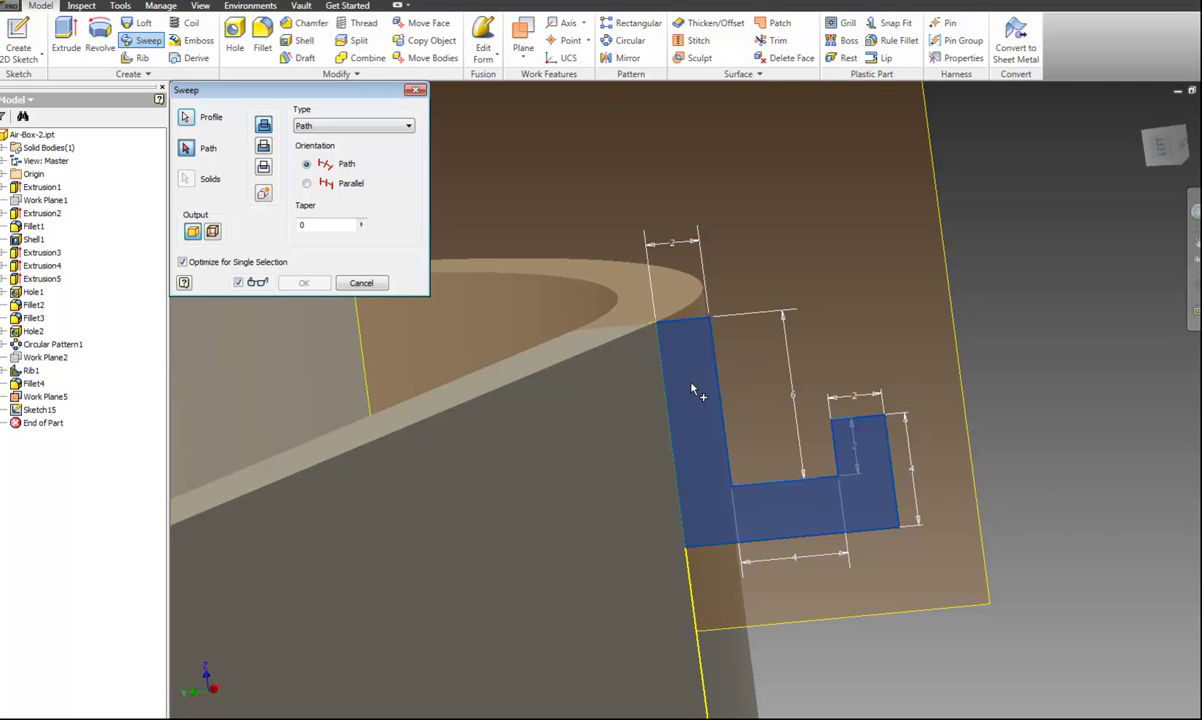
pyautogui.click(640, 336)
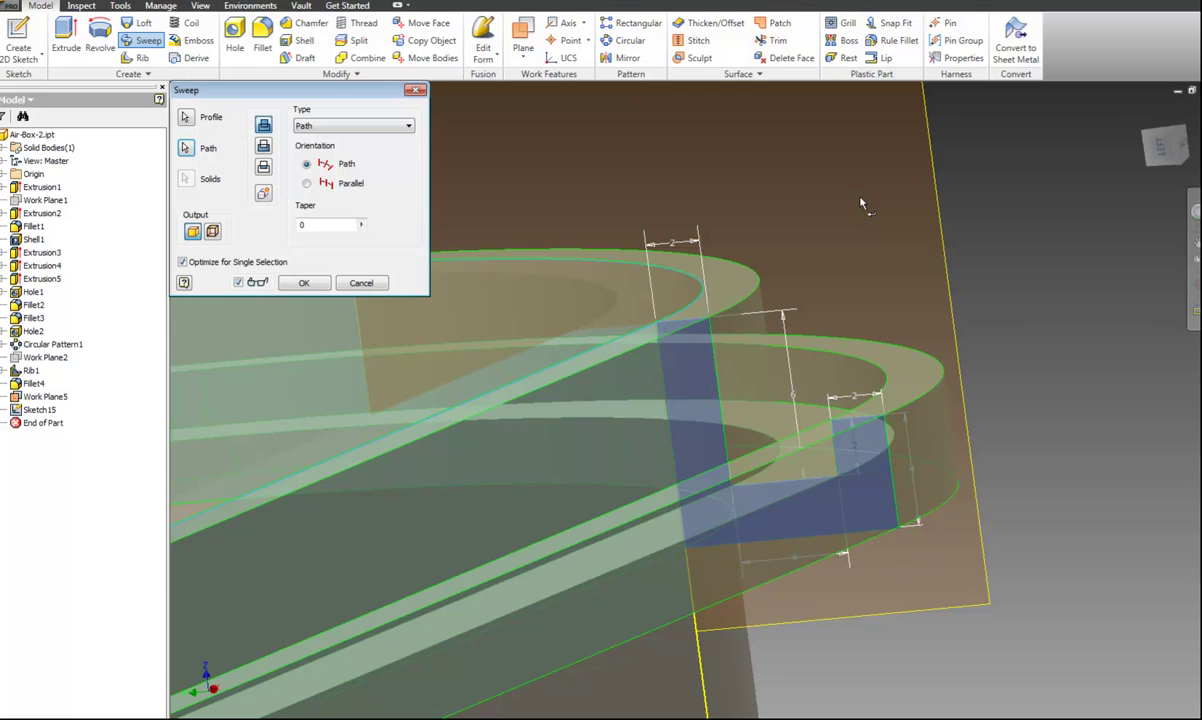
pyautogui.keyDown('shift'); pyautogui.moveTo(926, 341); pyautogui.dragTo(840, 277, button='middle'); pyautogui.keyUp('shift')
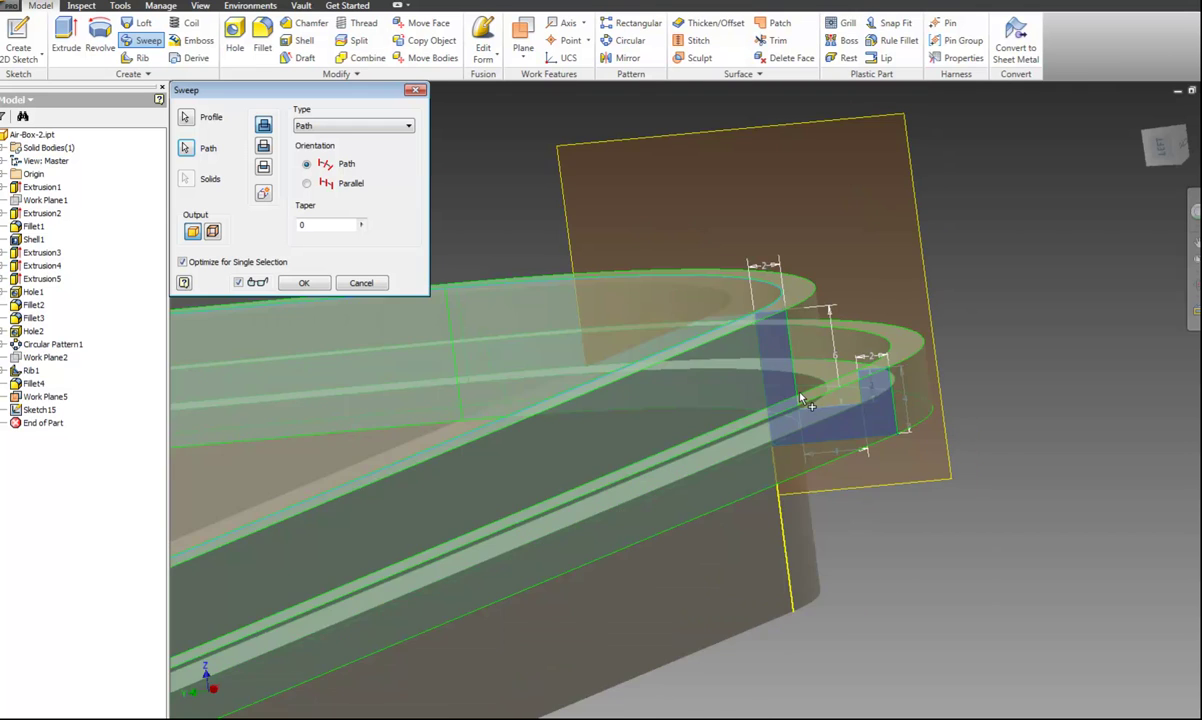
pyautogui.scroll(5, 800, 400)
pyautogui.keyDown('shift'); pyautogui.moveTo(800, 400); pyautogui.dragTo(924, 356, button='middle'); pyautogui.keyUp('shift')
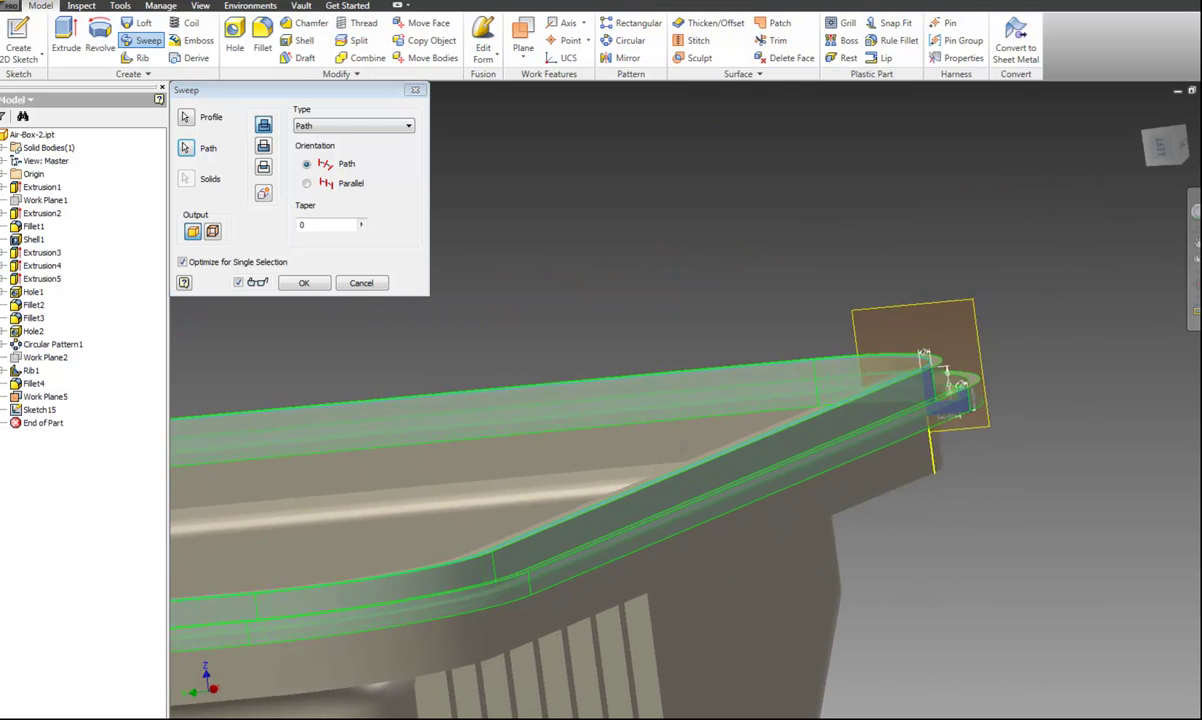
pyautogui.scroll(-3, 868, 410)
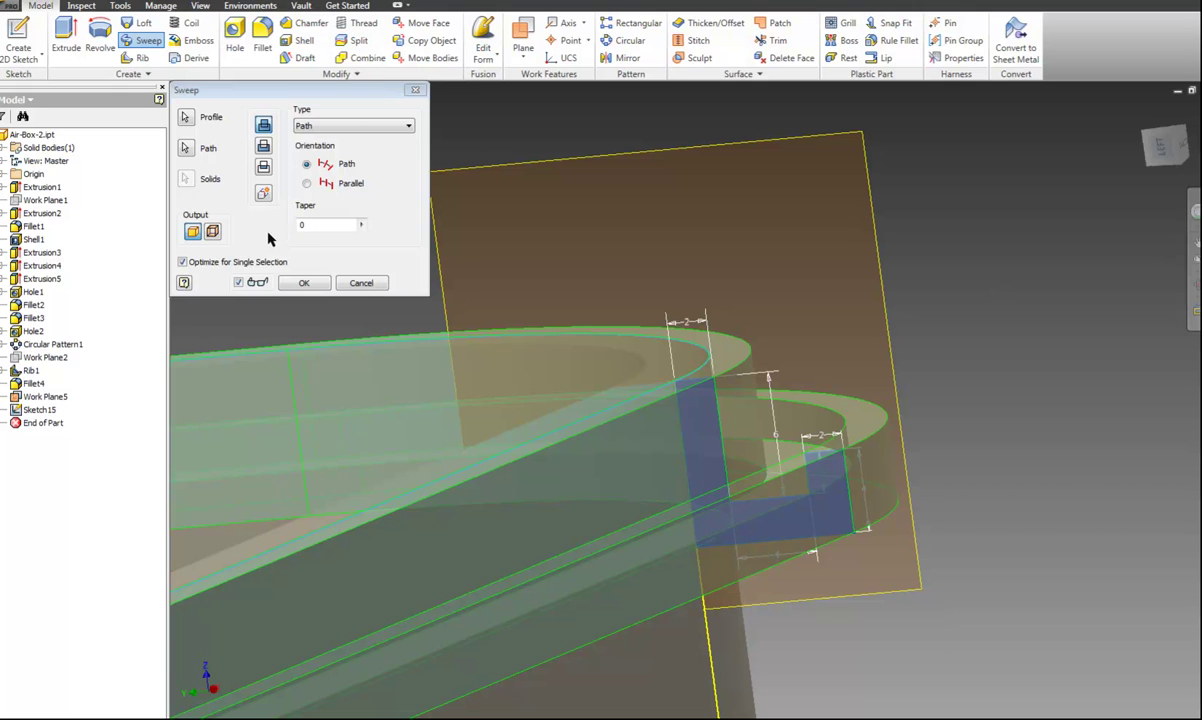
pyautogui.click(310, 283)
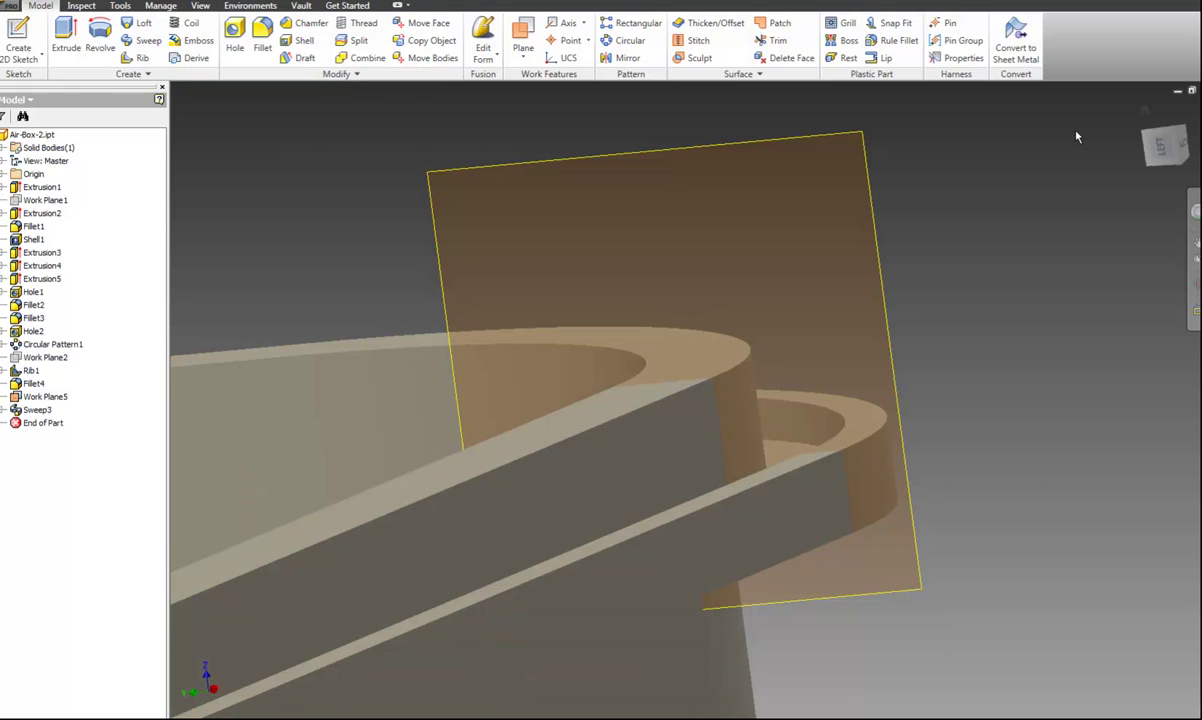
pyautogui.scroll(-2, 950, 292)
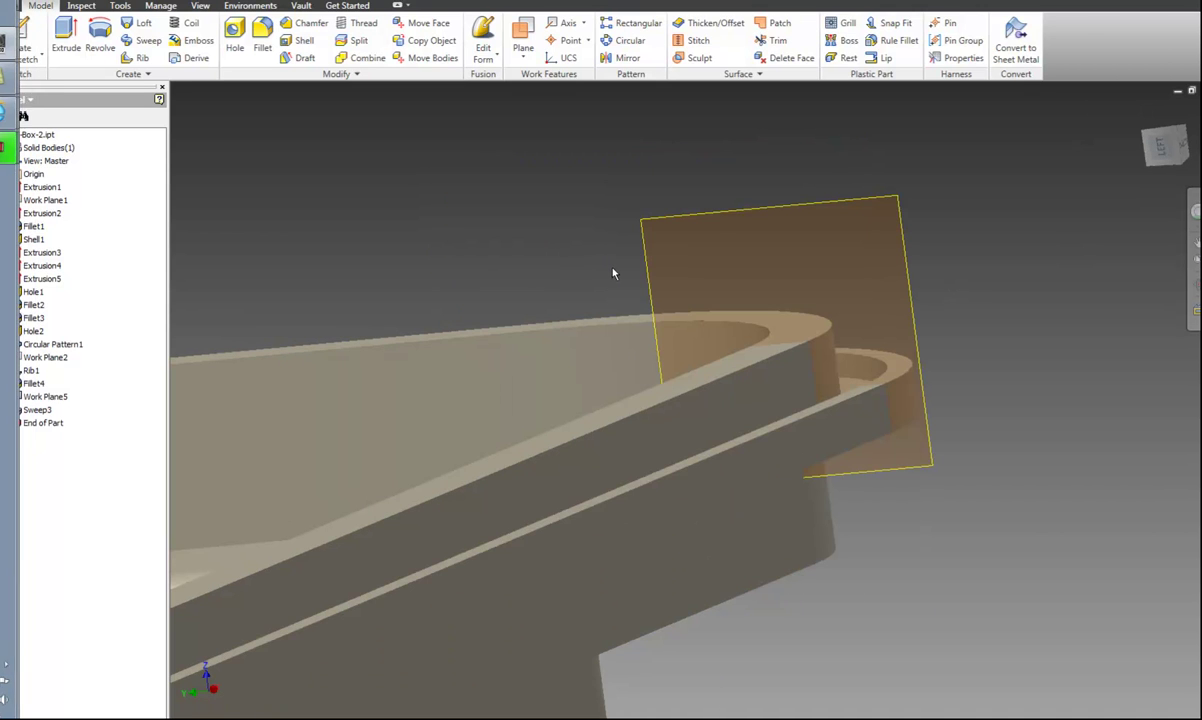
pyautogui.scroll(3, 598, 303)
pyautogui.scroll(-1, 518, 328)
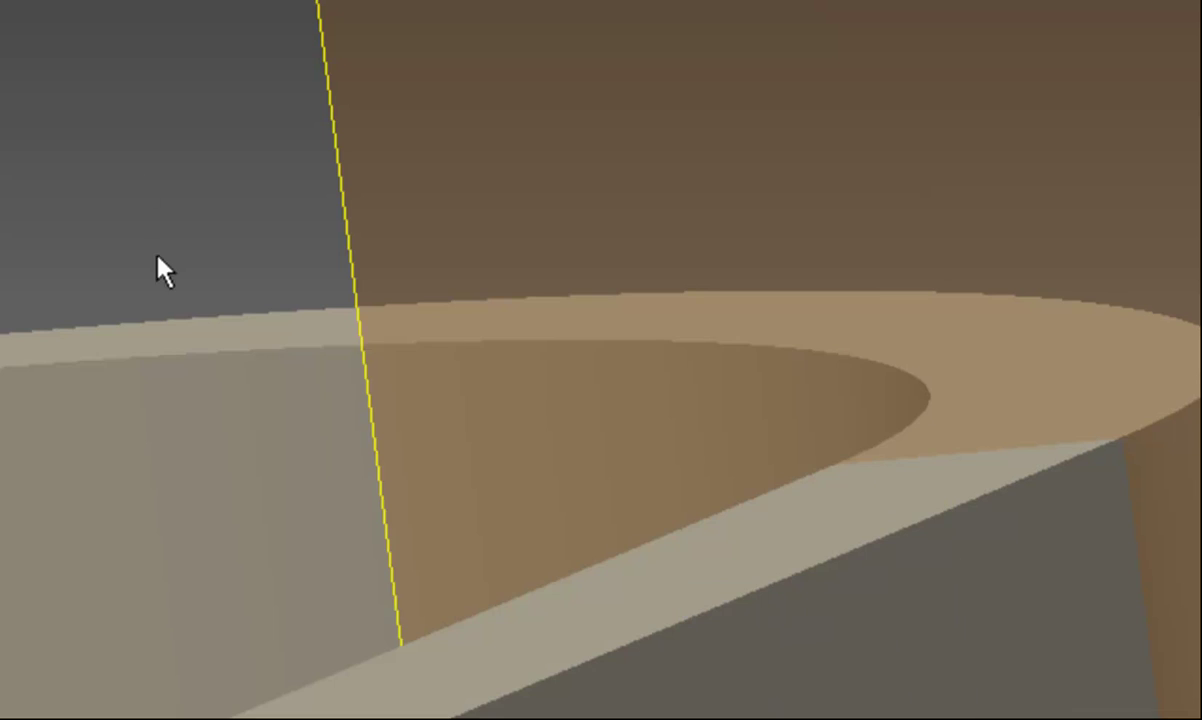
pyautogui.moveTo(129, 134)
pyautogui.mouseDown(button='middle')
pyautogui.moveTo(469, 134)
pyautogui.moveTo(88, 333)
pyautogui.mouseUp(button='middle')
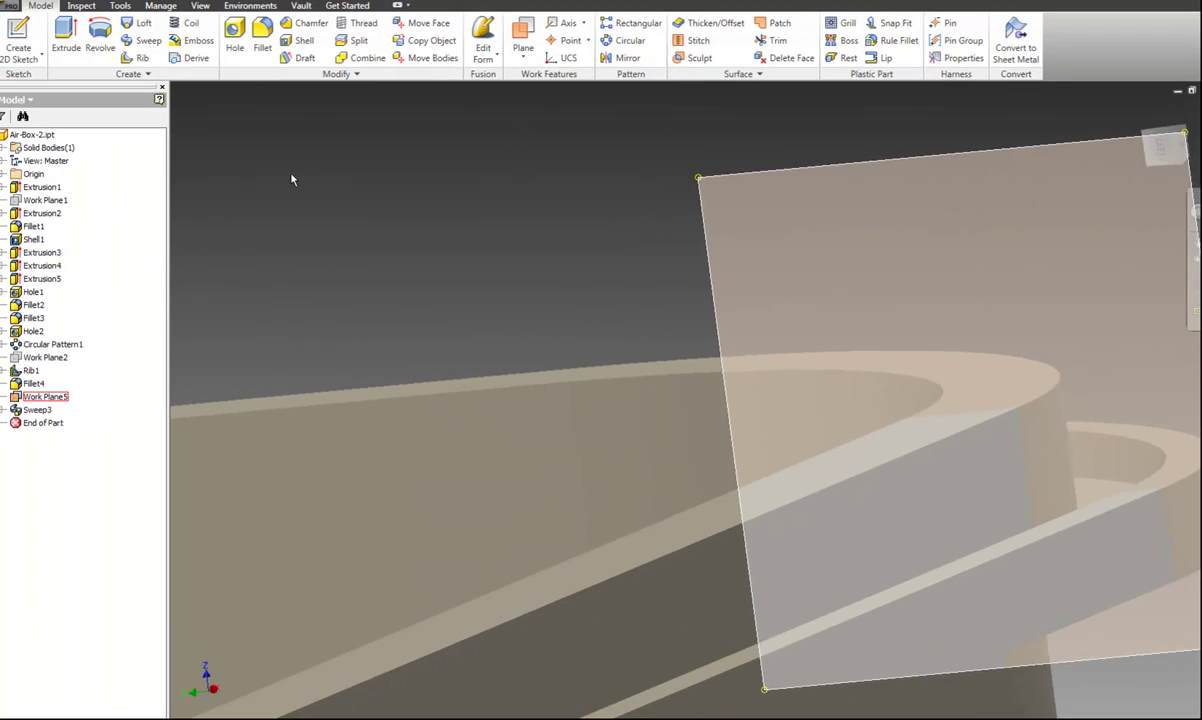
pyautogui.scroll(-3, 290, 177)
pyautogui.scroll(-2, 347, 205)
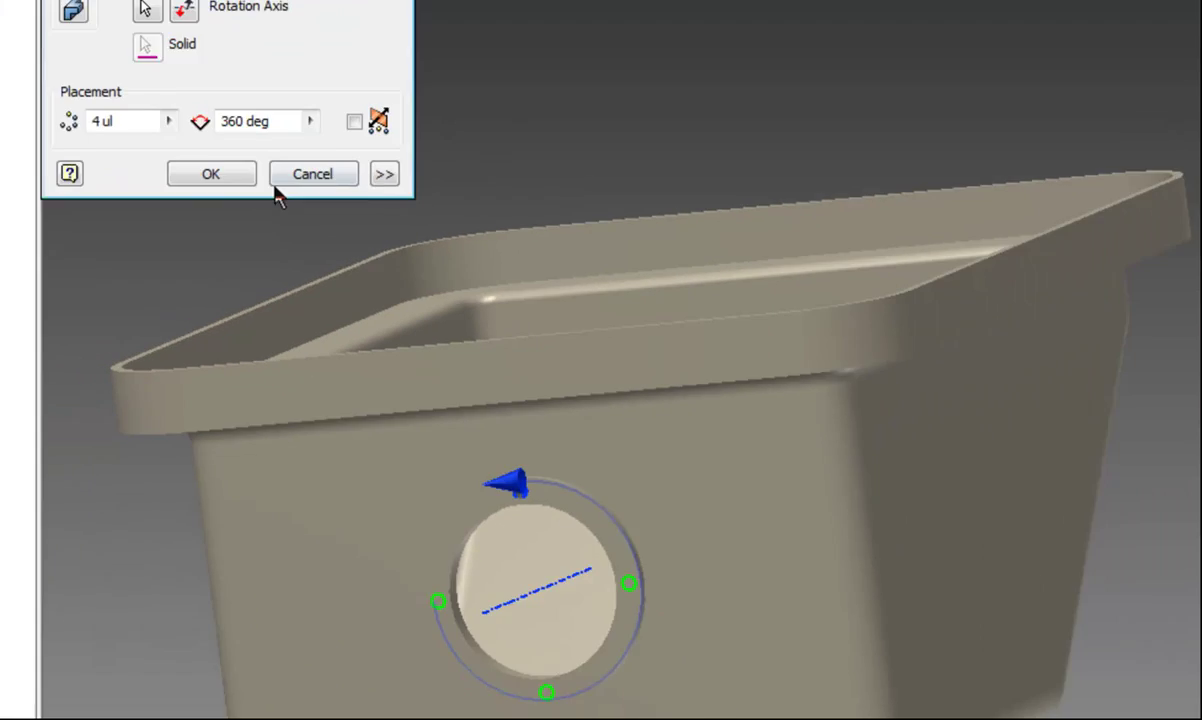
pyautogui.click(285, 180)
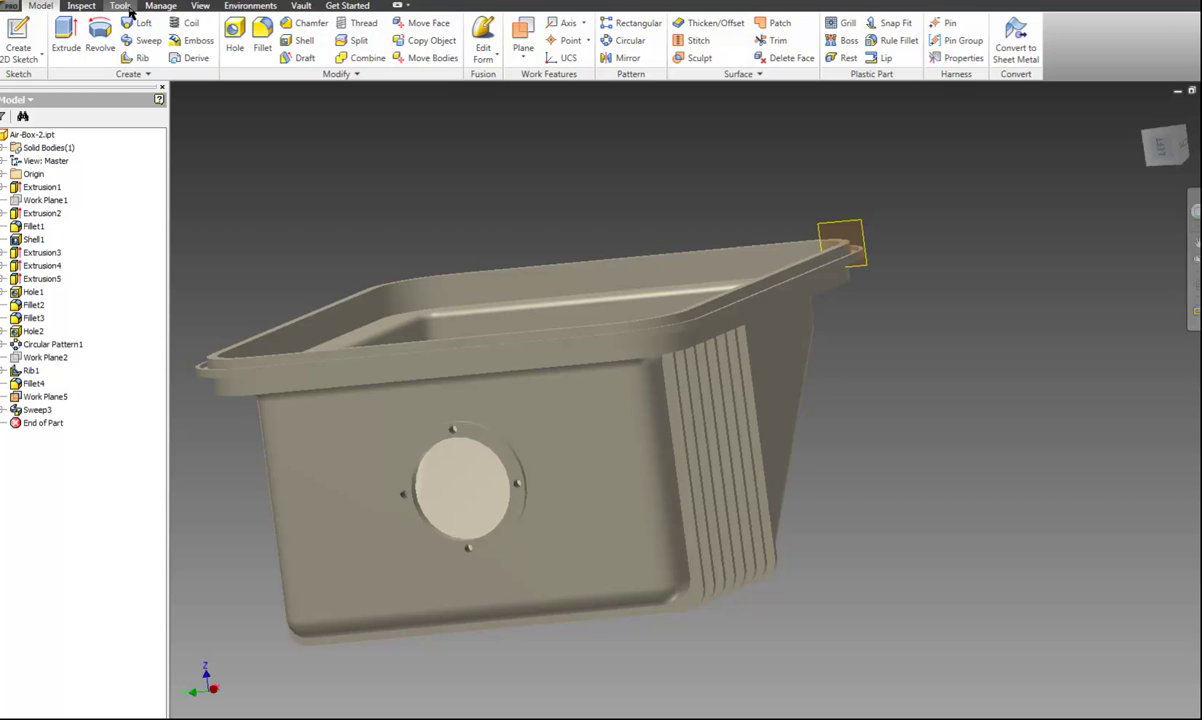
# In Application Options' Part tab, enable 'Display extended information after feature node name in browser' and apply
pyautogui.click(129, 10)
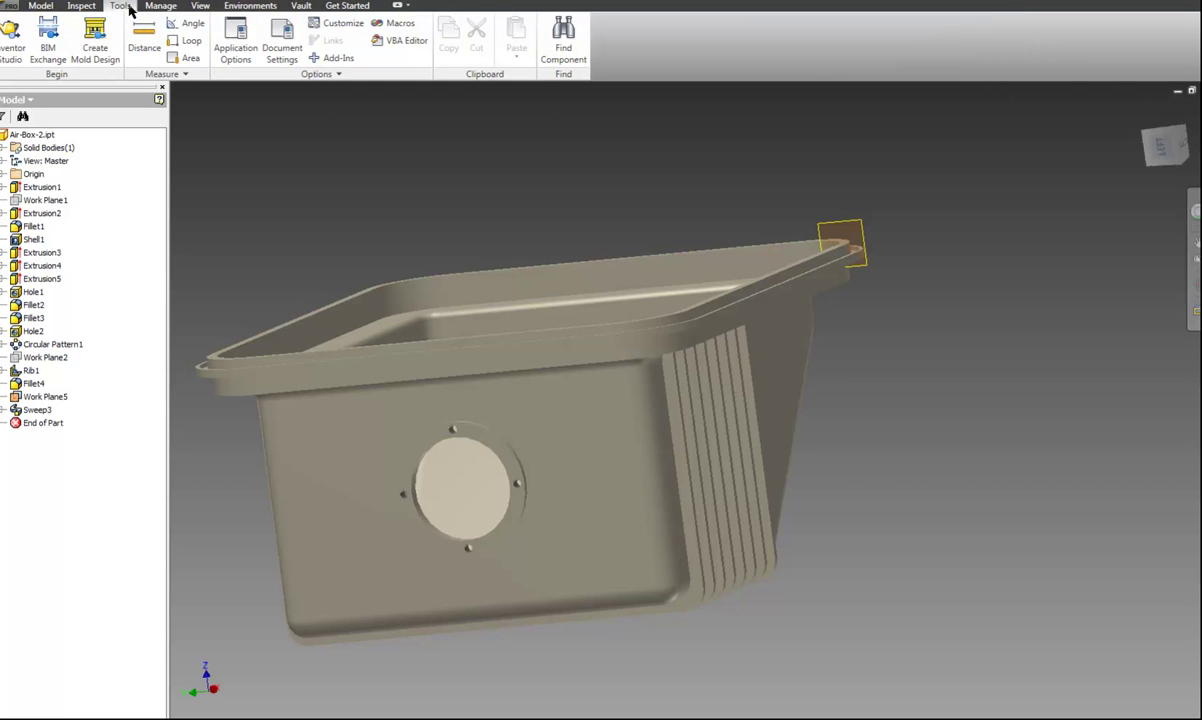
pyautogui.click(224, 27)
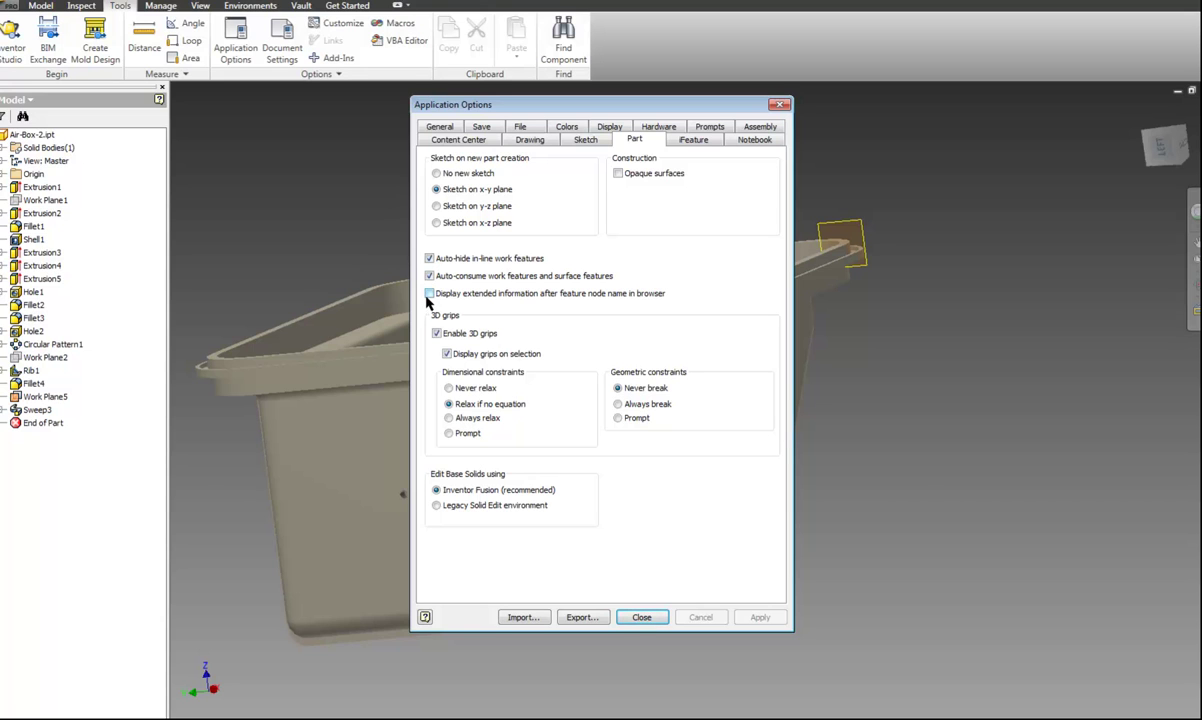
pyautogui.click(429, 294)
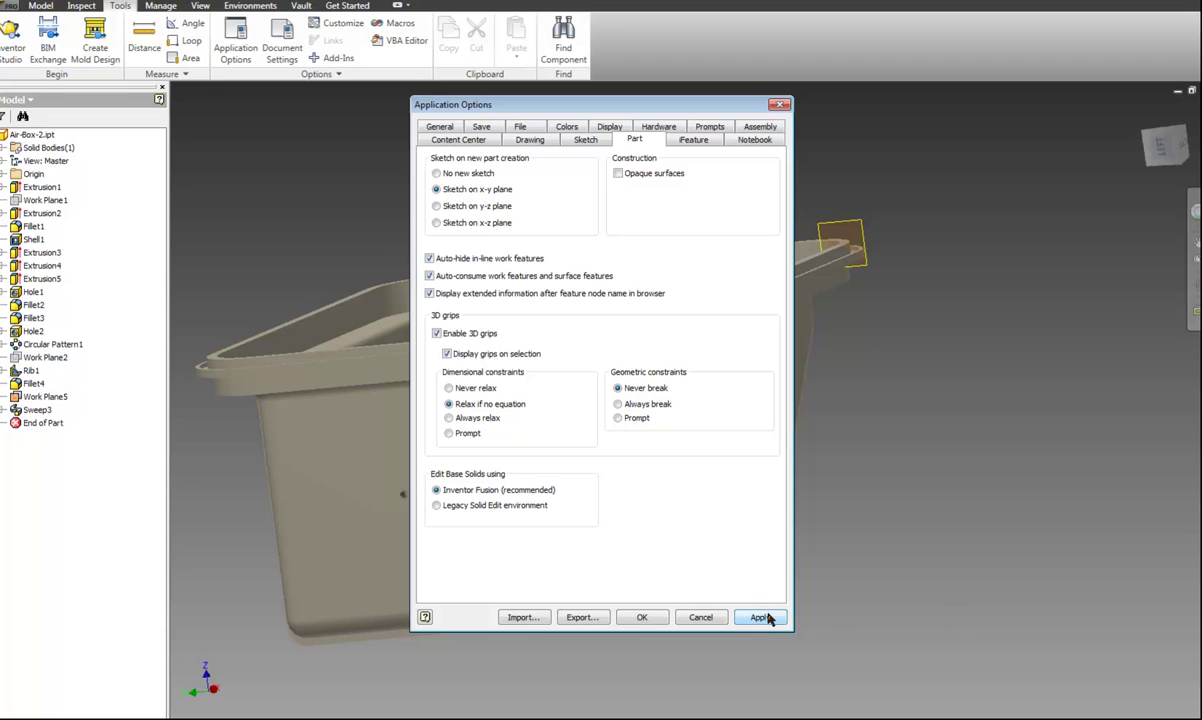
pyautogui.click(659, 619)
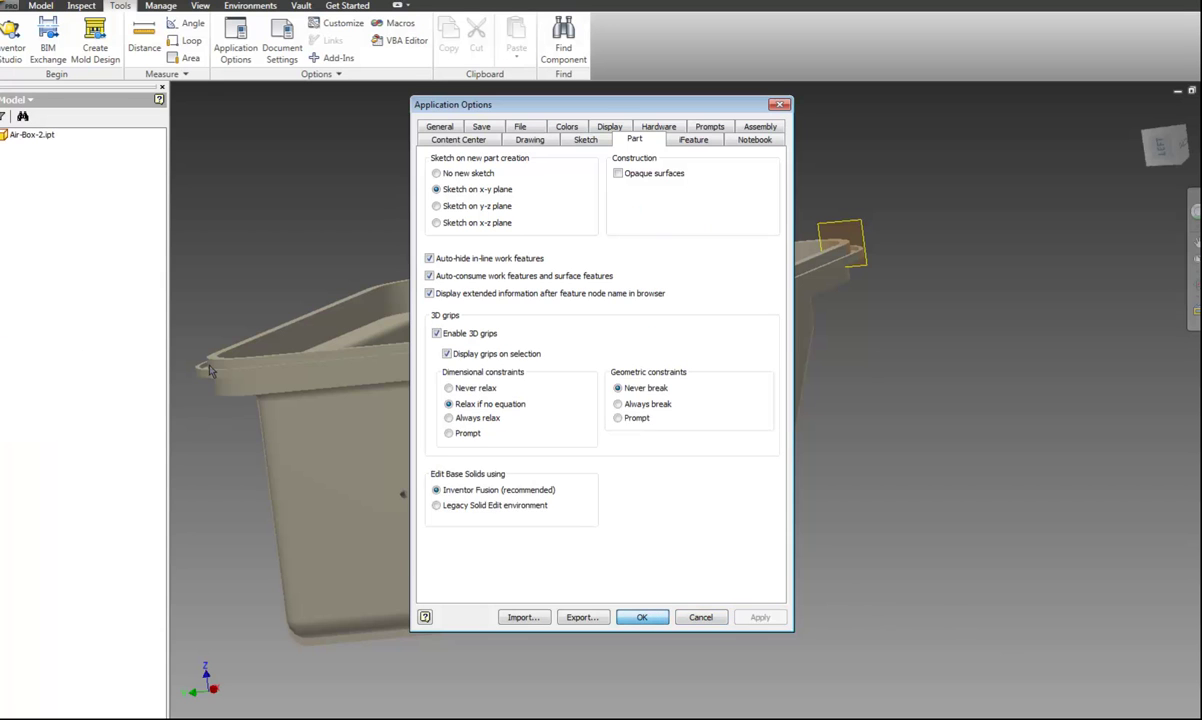